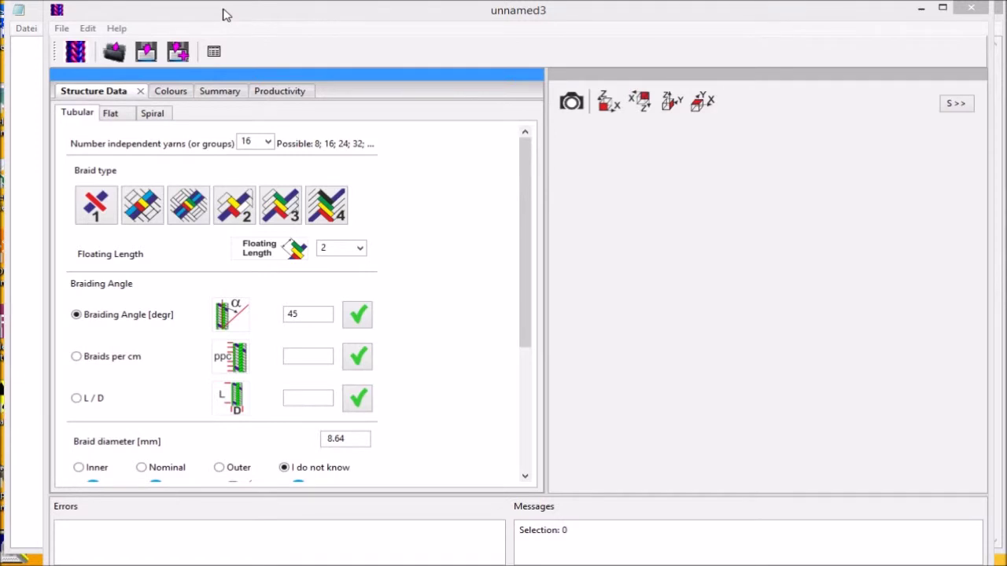
Generate a regular flat braid from the default structure data and show it in the Z-X front view.
left_click(224, 15)
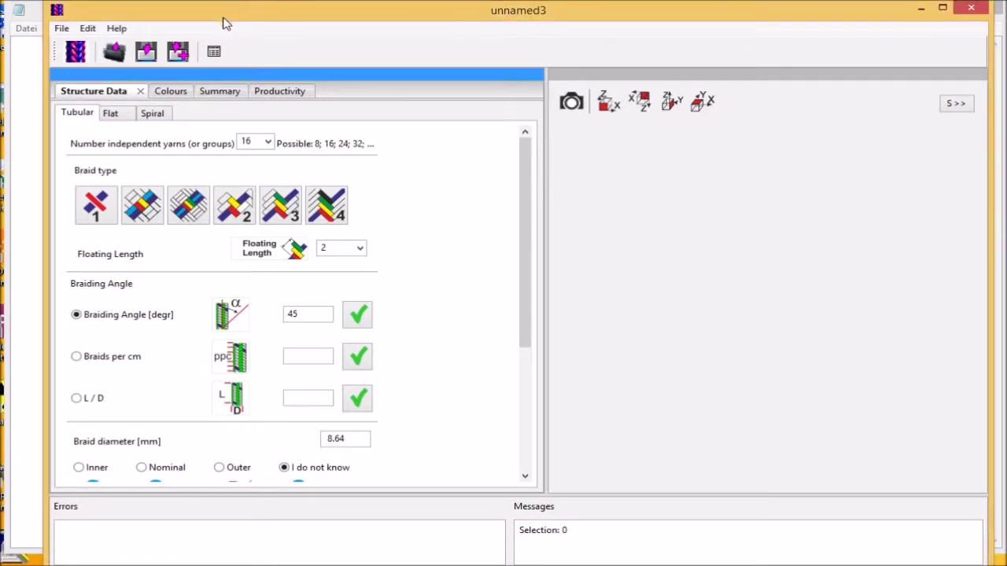
left_click_drag(189, 20, 191, 26)
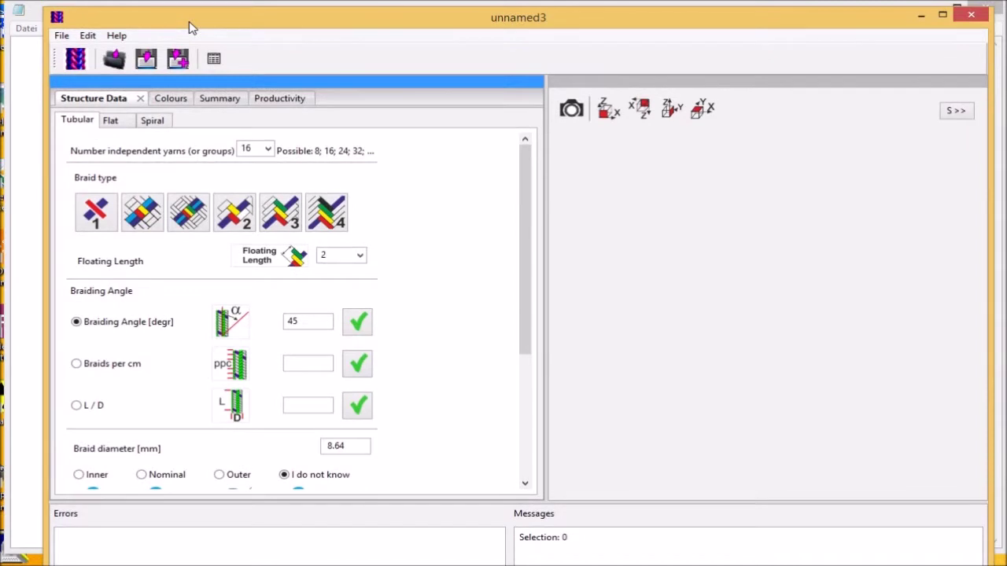
left_click(123, 126)
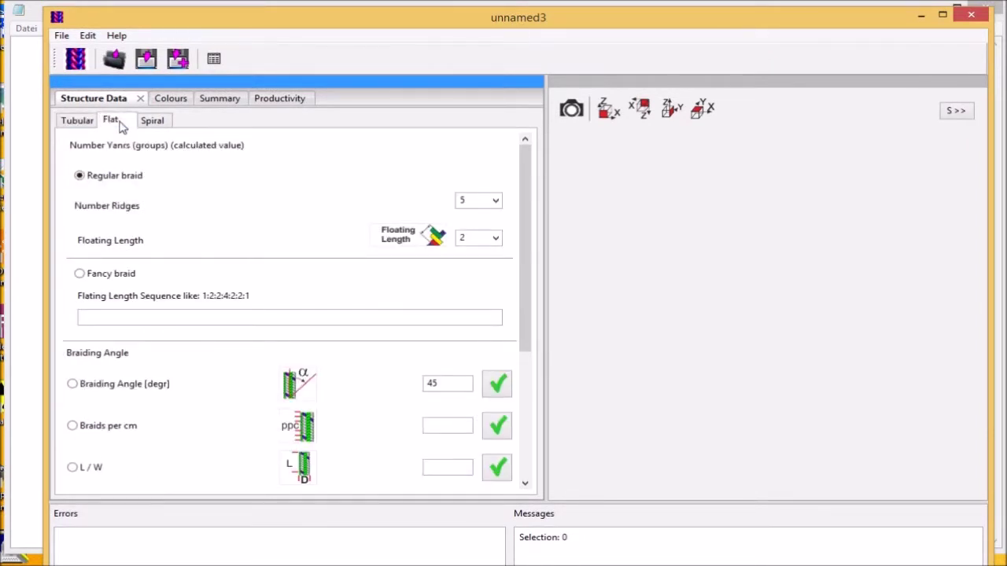
left_click(82, 58)
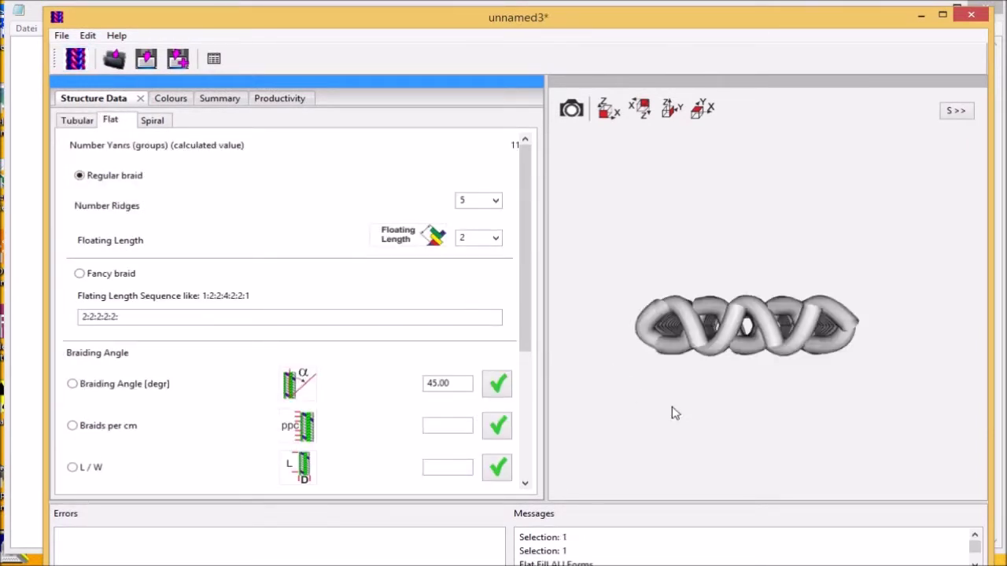
left_click(608, 107)
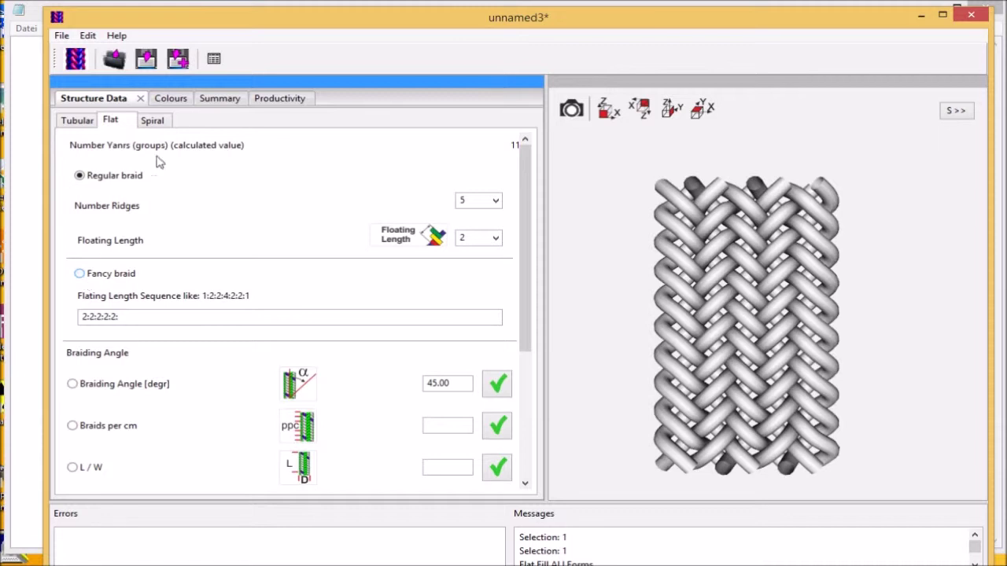
Set the colour of yarn Y1 in the yarn palette to bright green.
left_click(169, 102)
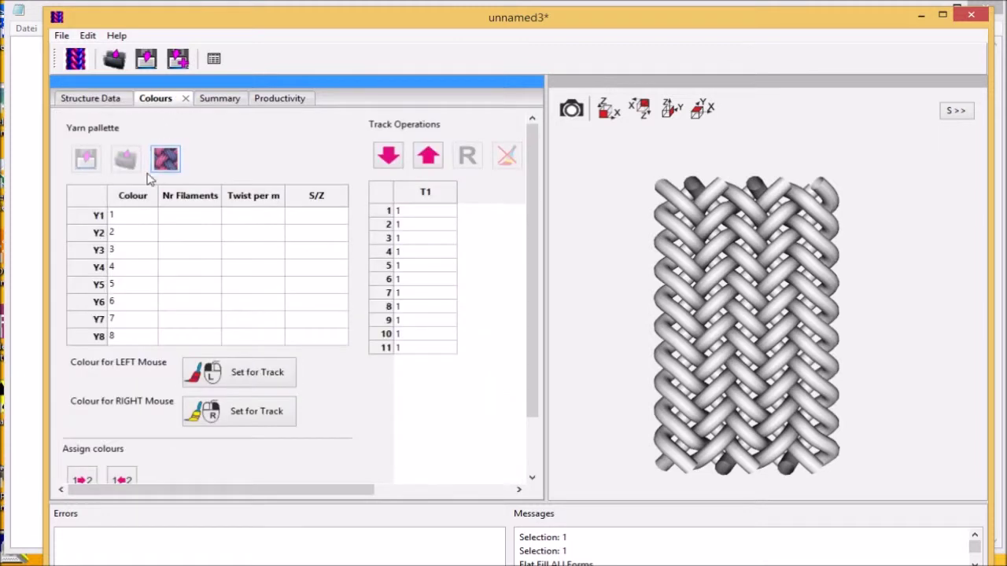
double_click(139, 215)
left_click(134, 106)
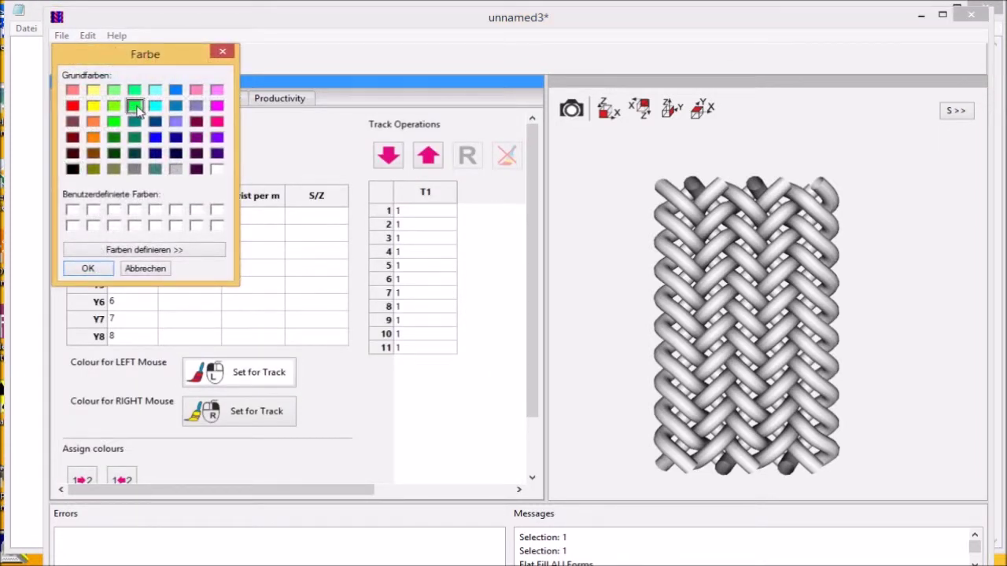
left_click(99, 268)
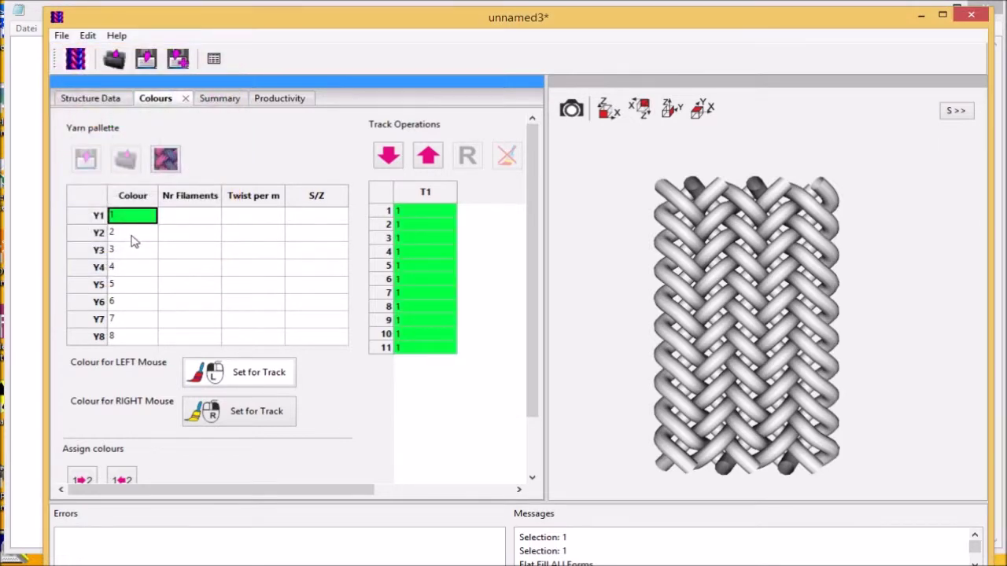
Set the colour of yarn Y2 in the yarn palette to orange.
double_click(132, 236)
left_click(217, 122)
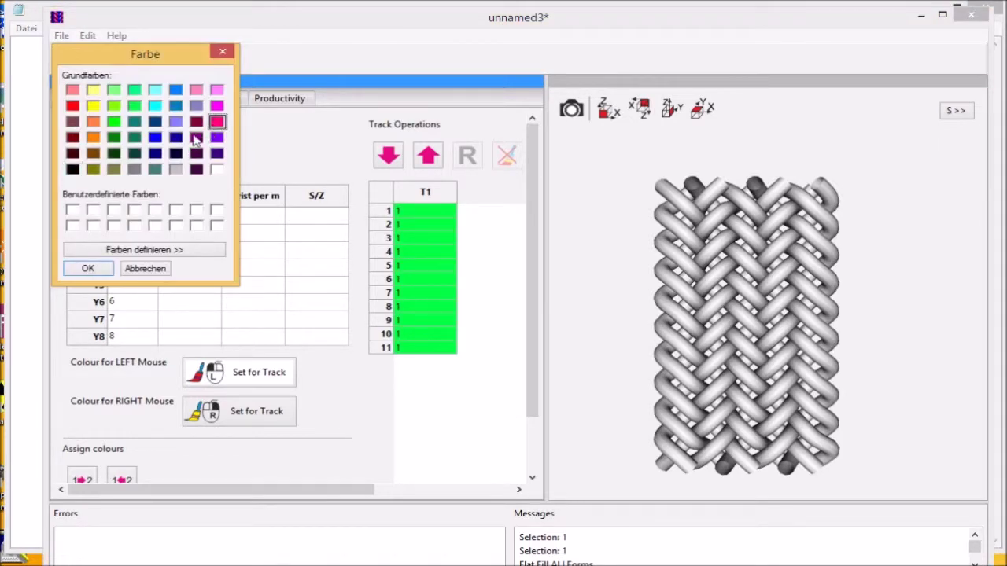
left_click(93, 138)
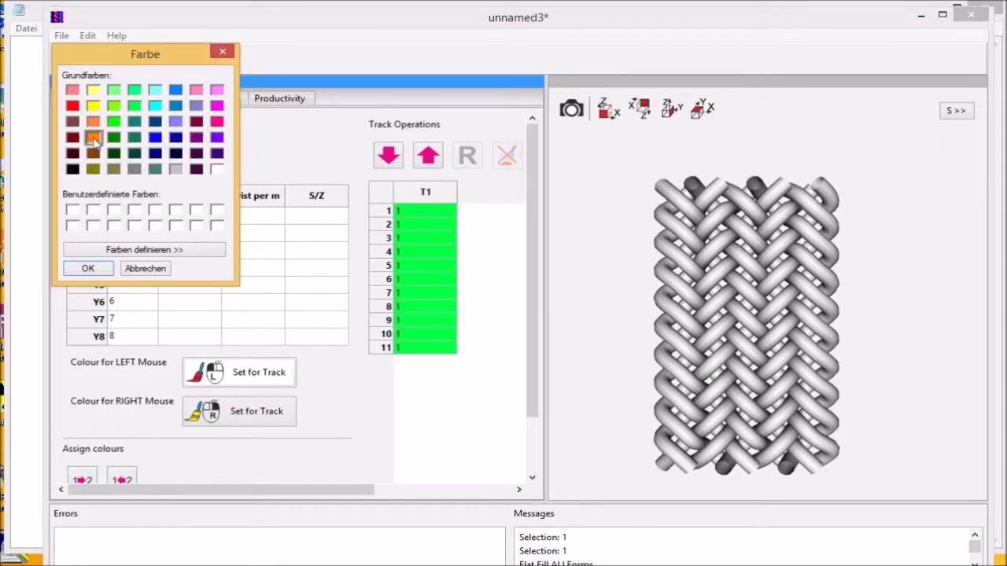
left_click(87, 269)
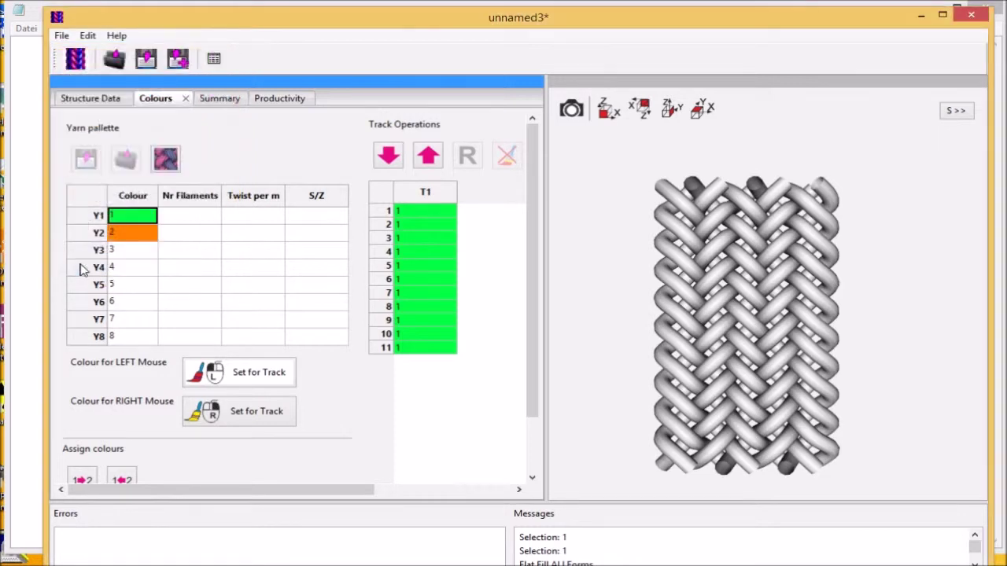
Pick green and orange as the two painting colours, assign orange to carriers 5 and 6 of track T1, and regenerate the braid.
left_click(138, 220)
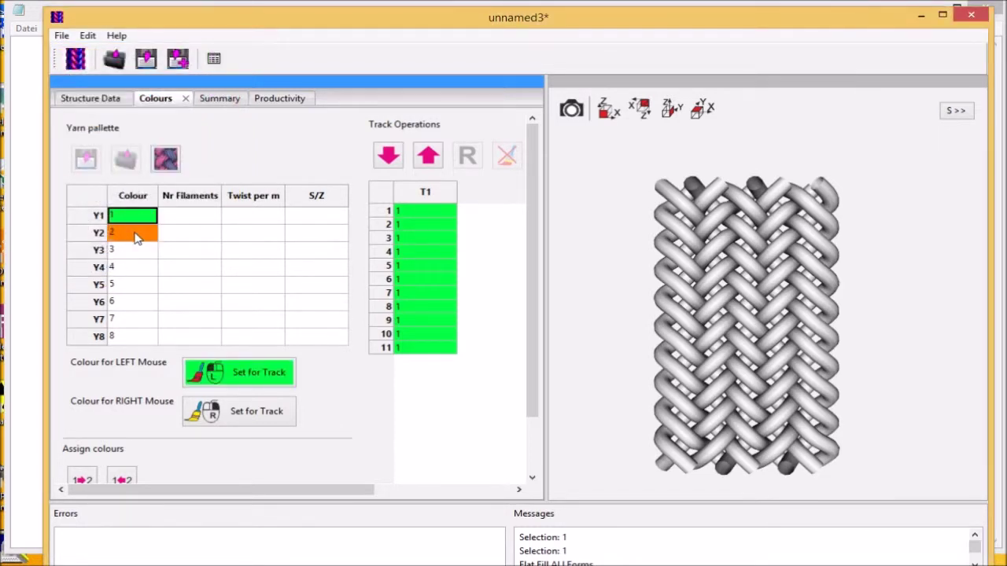
right_click(135, 238)
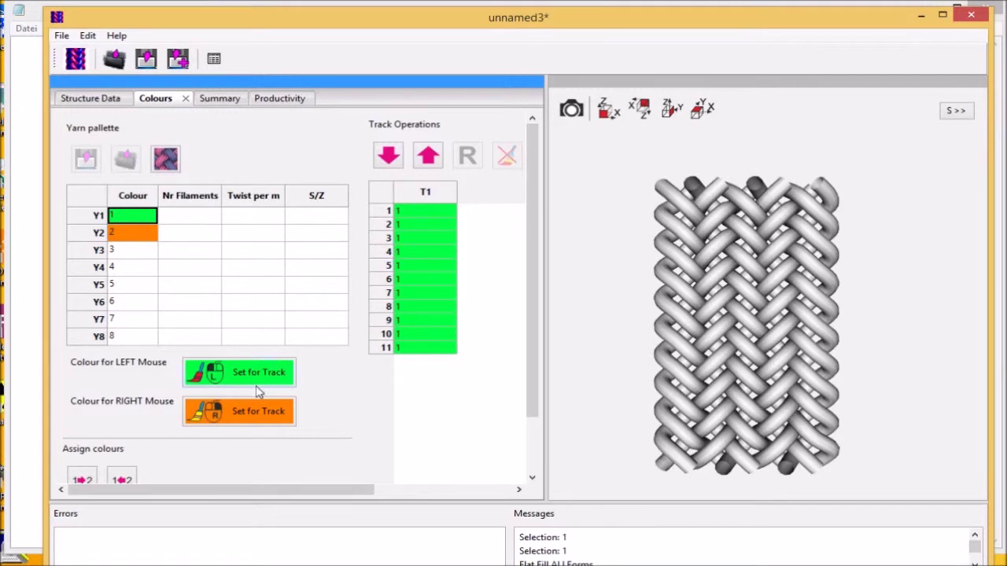
right_click(419, 265)
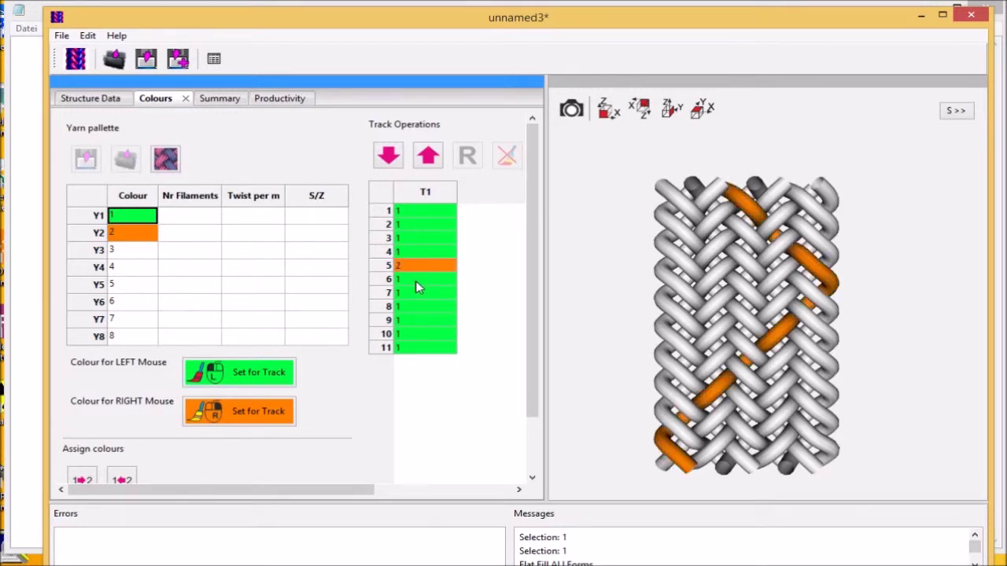
right_click(416, 279)
left_click(75, 59)
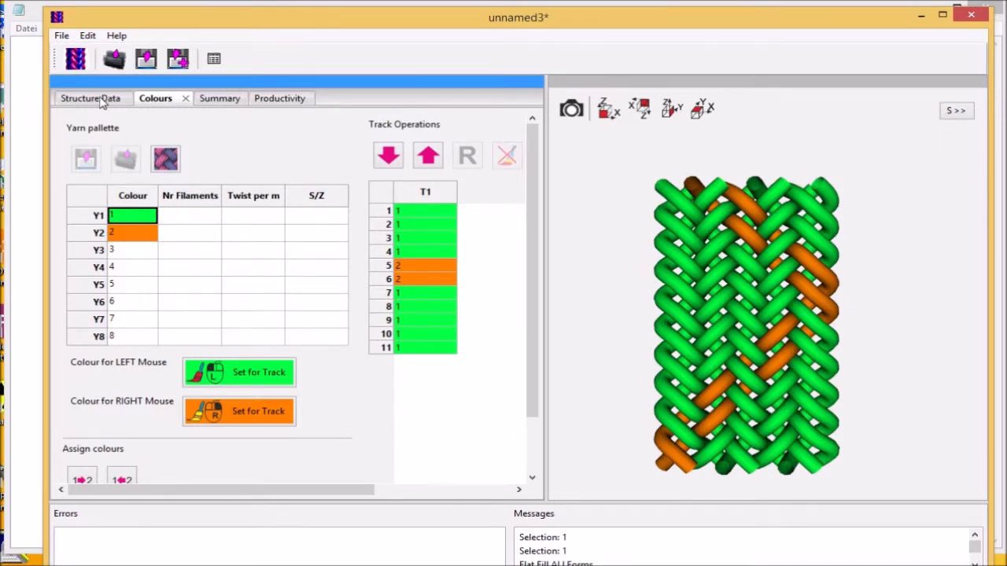
Generate the flat braid's summary and examine its minimal machine, colour, yarn, bobbin, winding and braiding machine data.
left_click(214, 60)
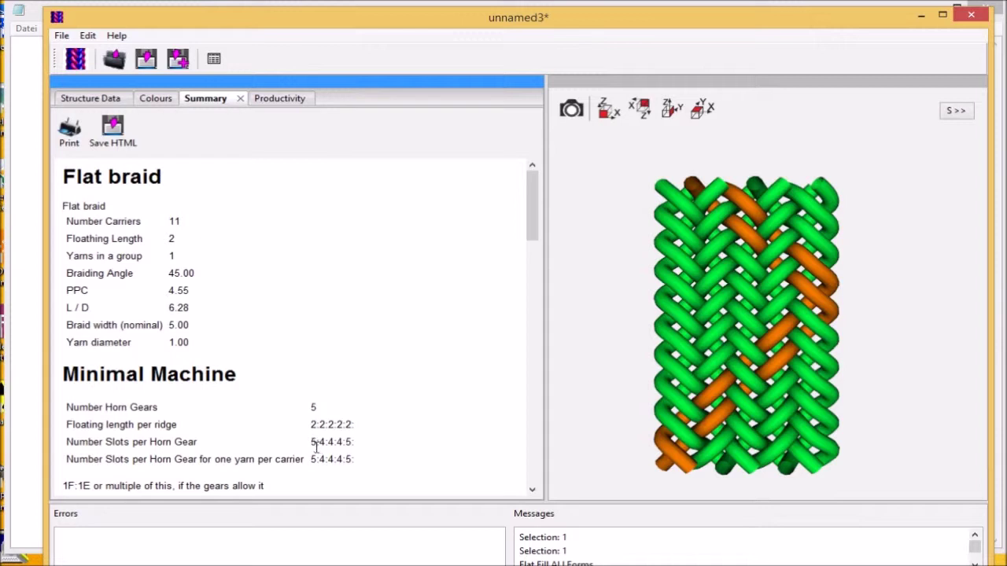
scroll(371, 404, "down", 3)
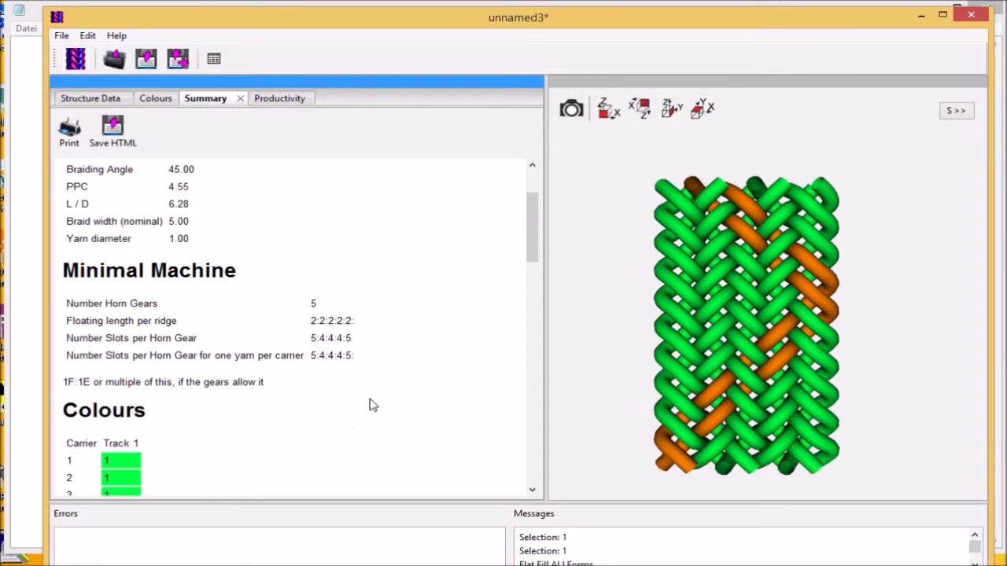
scroll(372, 405, "down", 5)
scroll(373, 405, "down", 2)
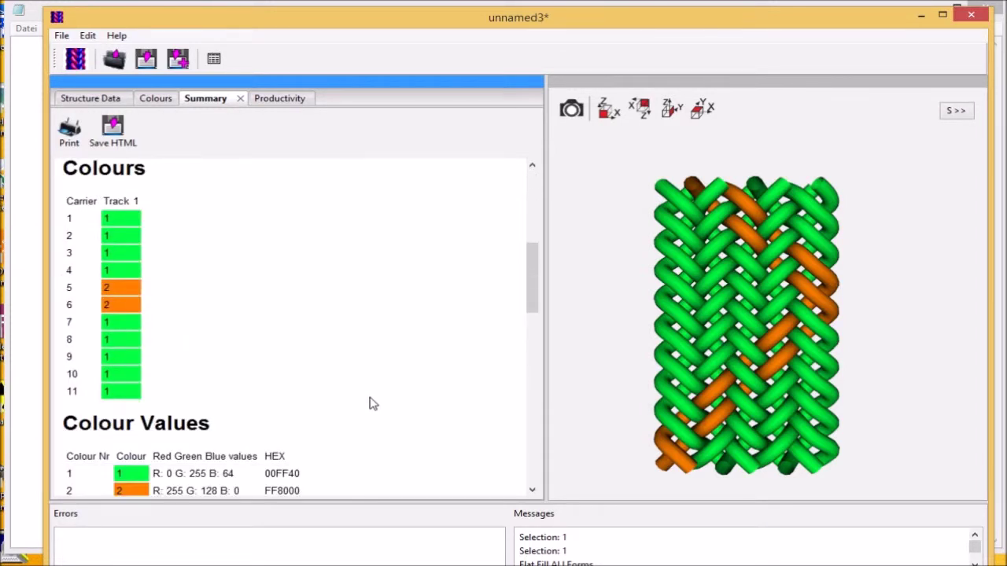
scroll(373, 405, "down", 9)
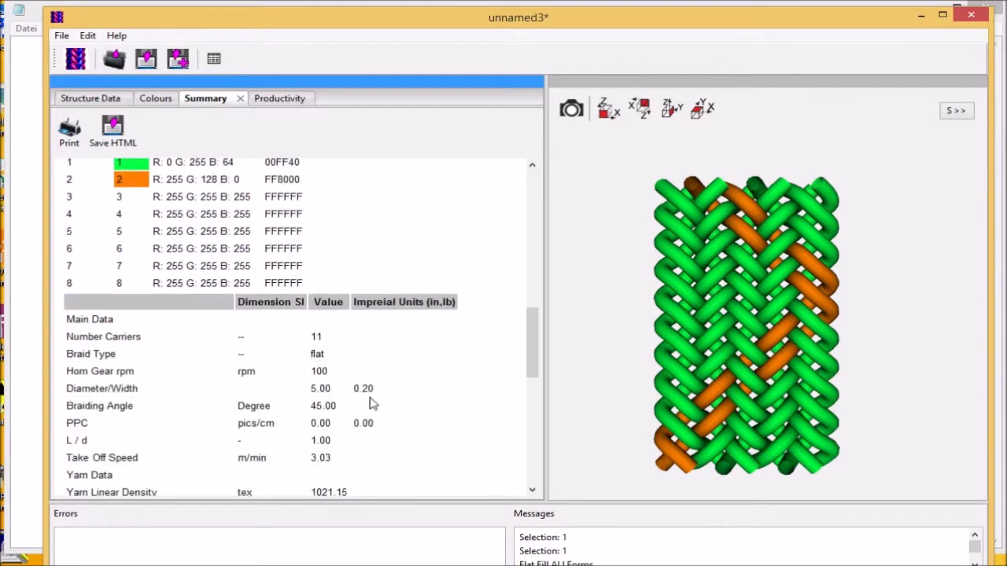
scroll(373, 405, "down", 9)
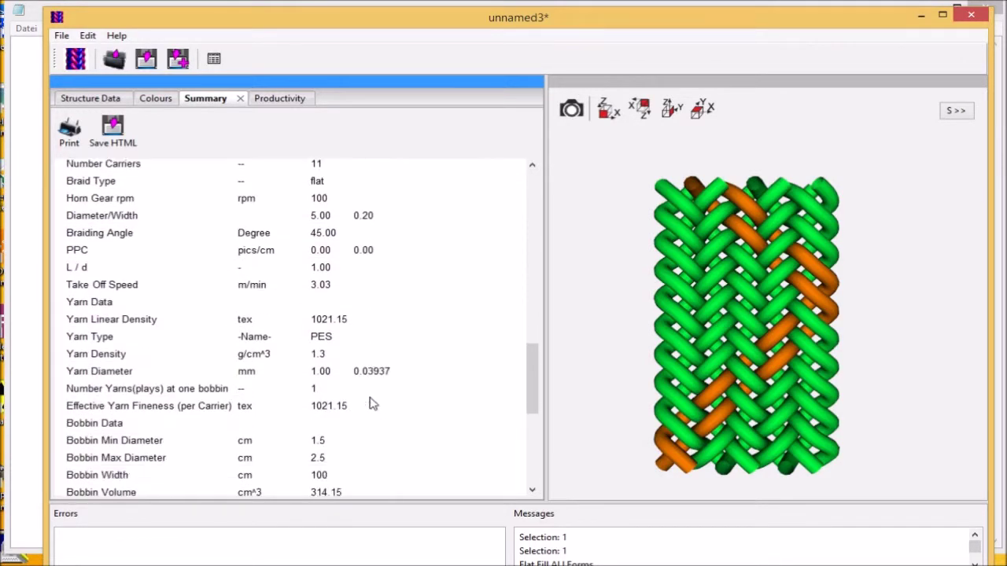
scroll(373, 404, "up", 5)
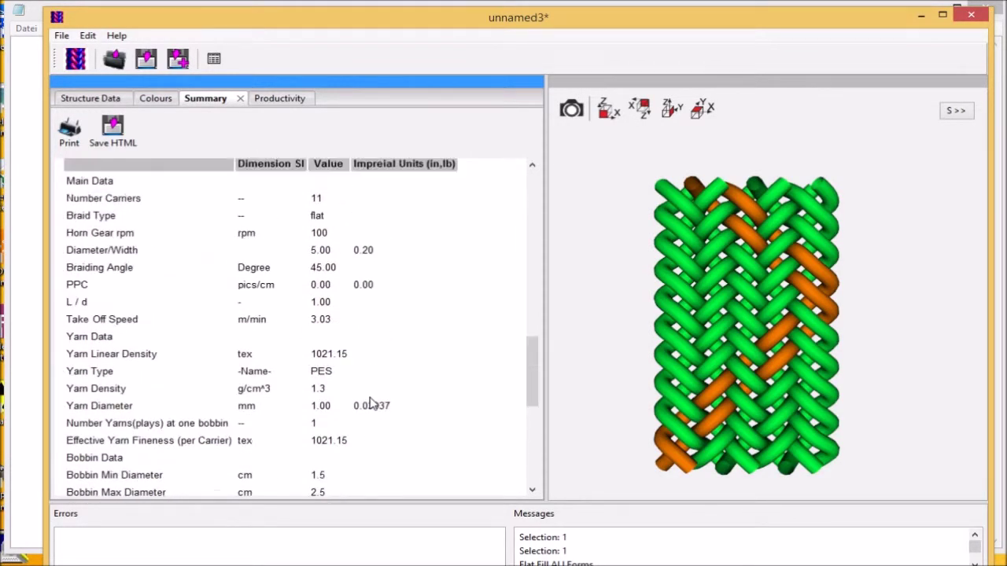
scroll(373, 404, "down", 4)
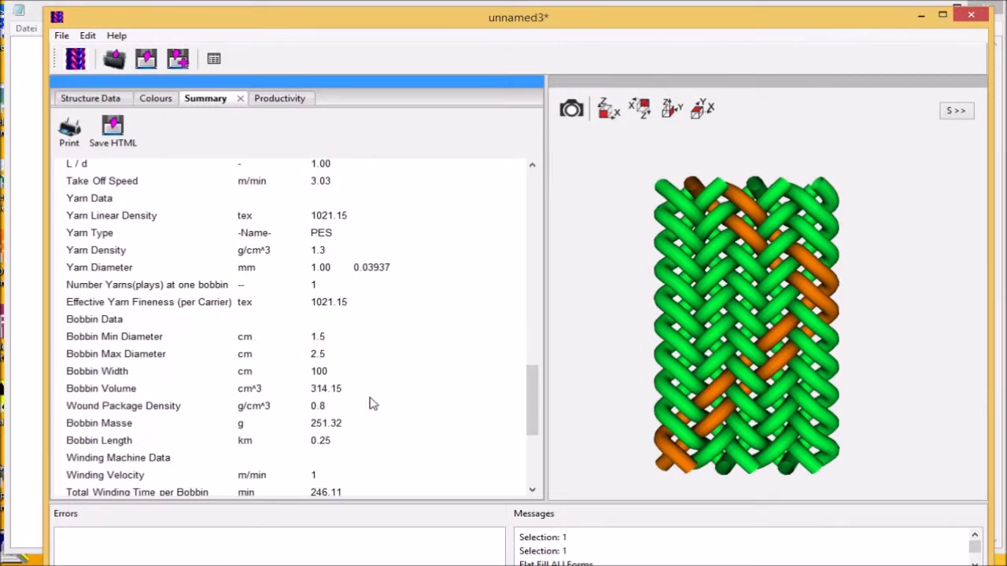
scroll(373, 404, "down", 6)
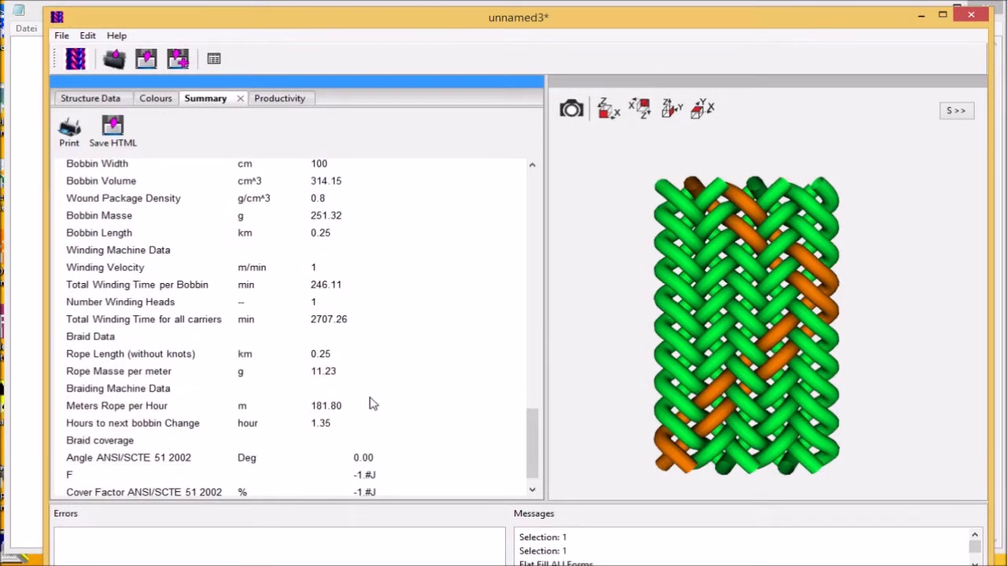
scroll(373, 403, "up", 3)
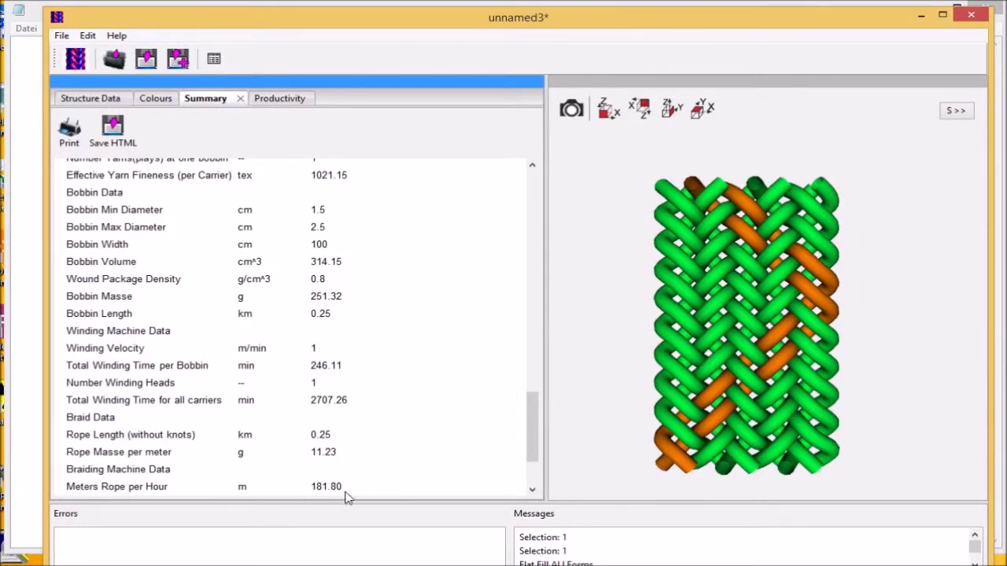
scroll(352, 489, "down", 1)
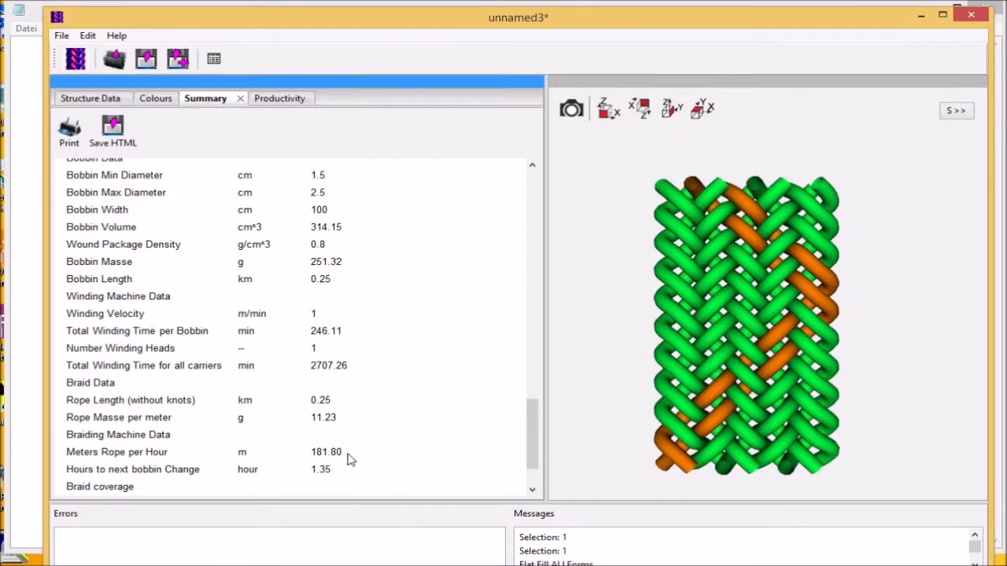
left_click_drag(337, 417, 311, 423)
scroll(311, 423, "up", 15)
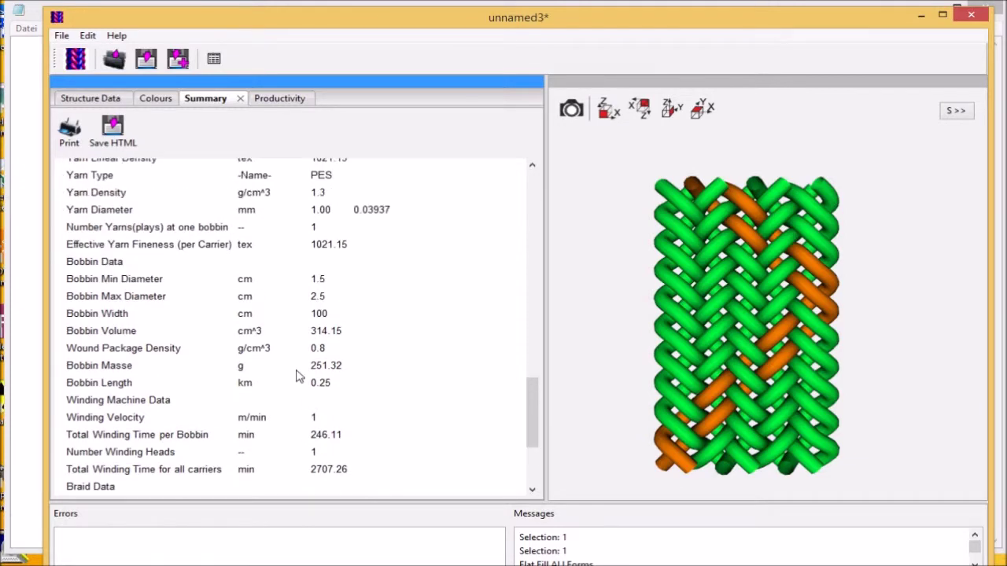
scroll(296, 376, "up", 8)
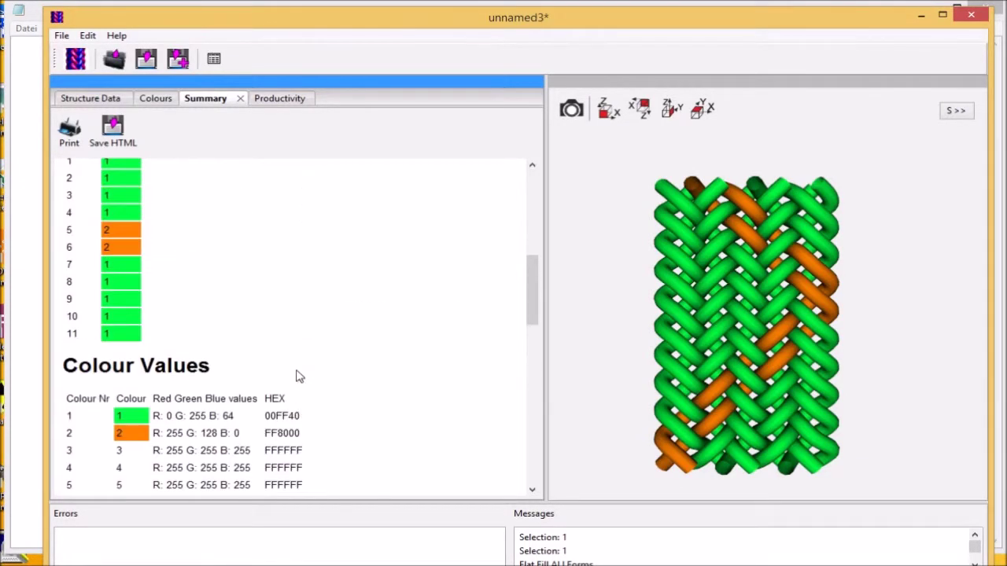
Return to the structure data and save the braid as flat_normal_.stb in the 3D_drucks folder.
left_click(93, 99)
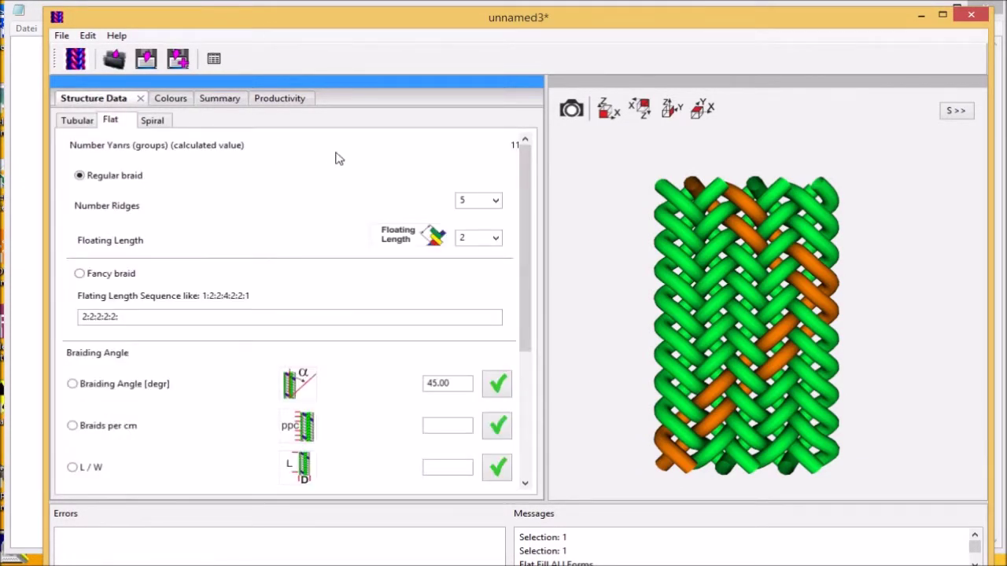
left_click(178, 60)
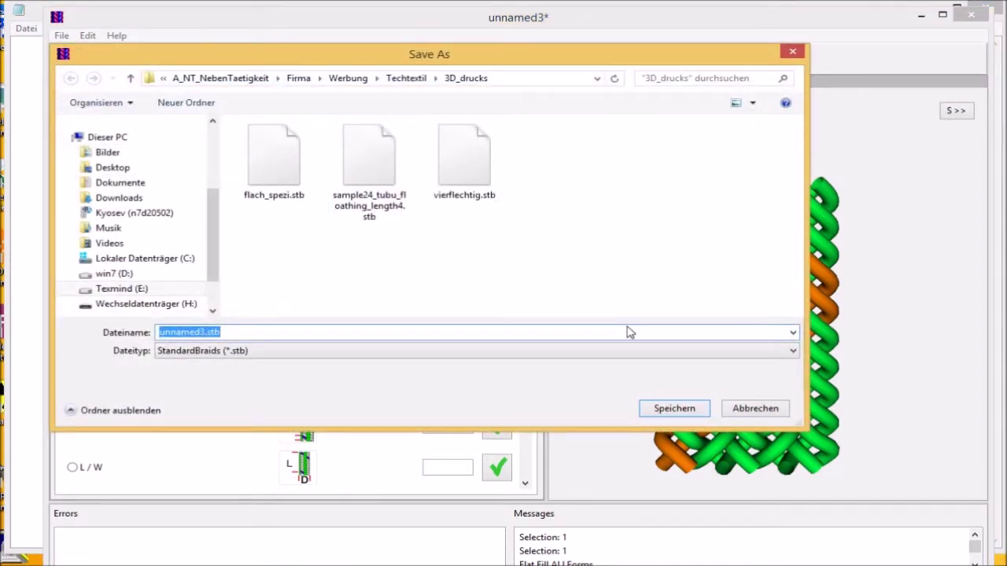
type("flat_normal_")
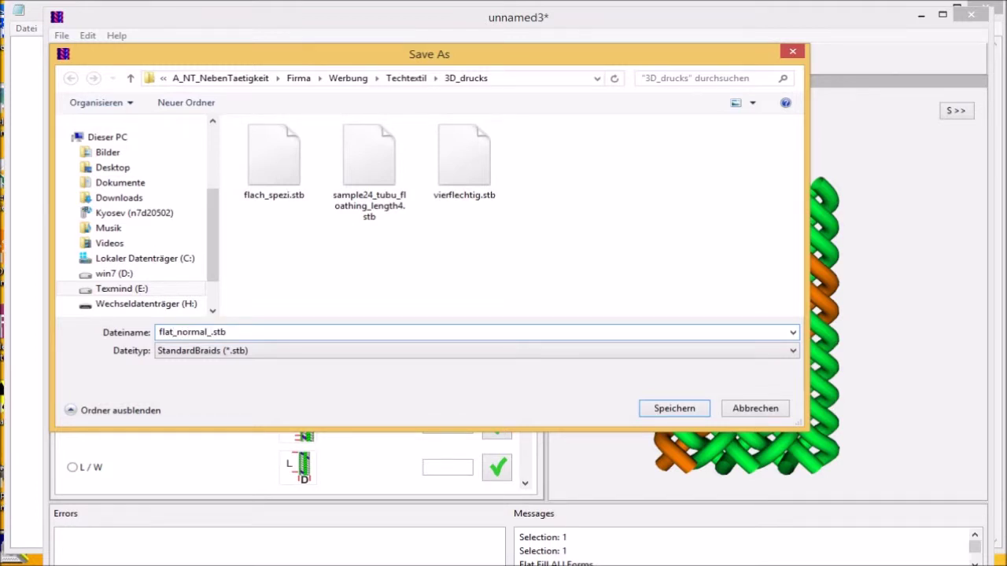
left_click(674, 408)
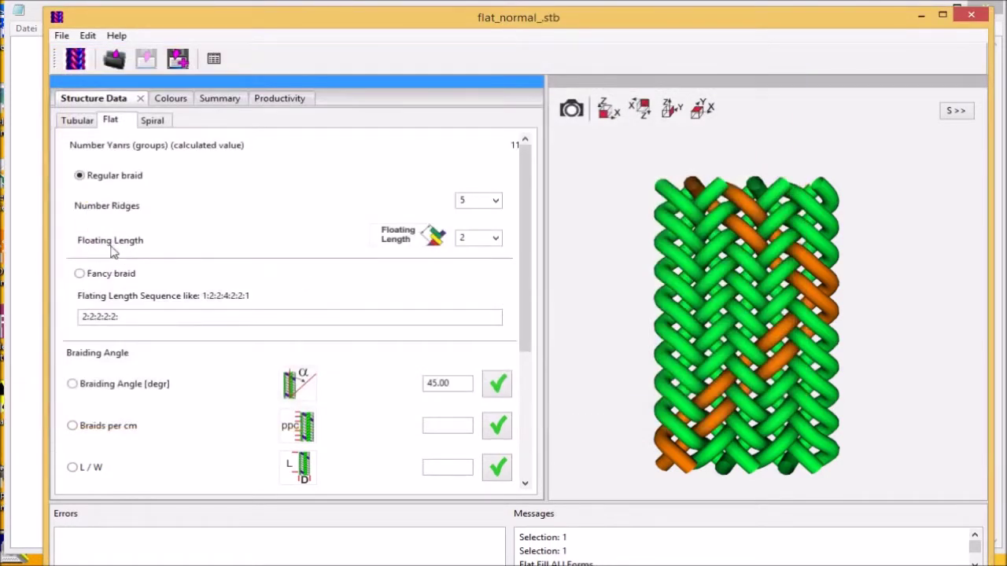
Switch to a fancy braid with the floating length sequence 1:2:1:3:3:1:2:1 and regenerate it.
left_click(80, 274)
left_click_drag(125, 316, 65, 317)
type("1:")
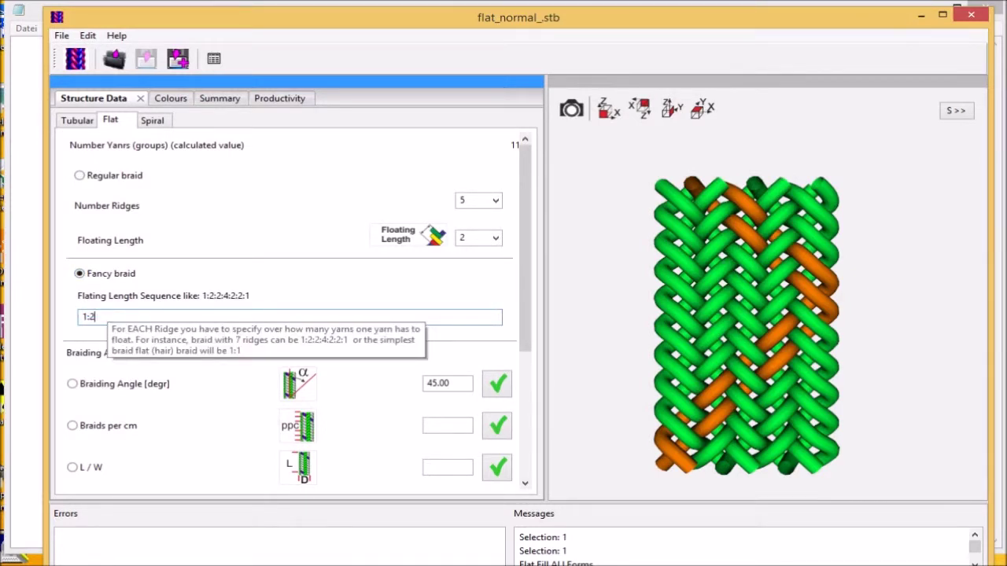
type("2:1:3:3:1:2:1")
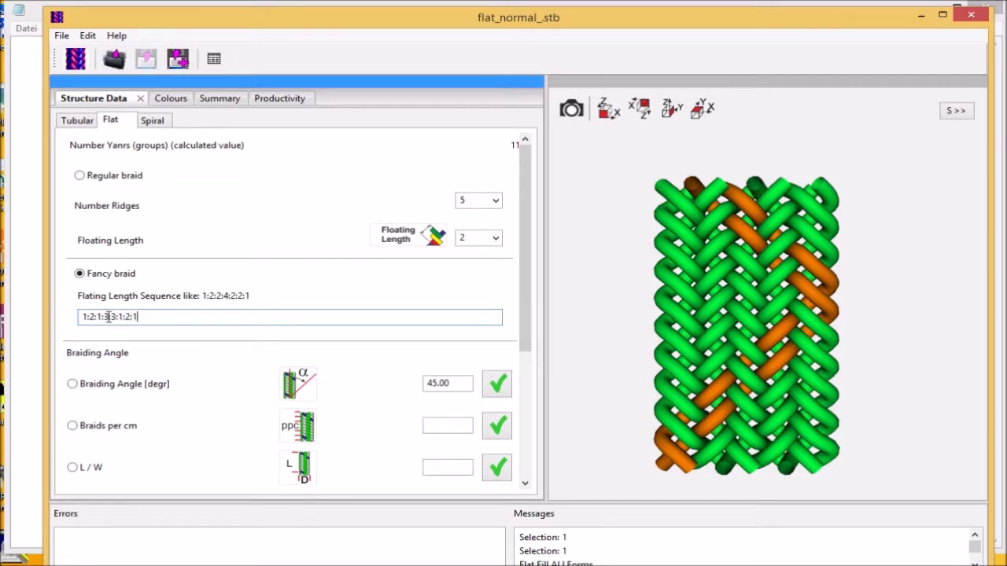
left_click(76, 63)
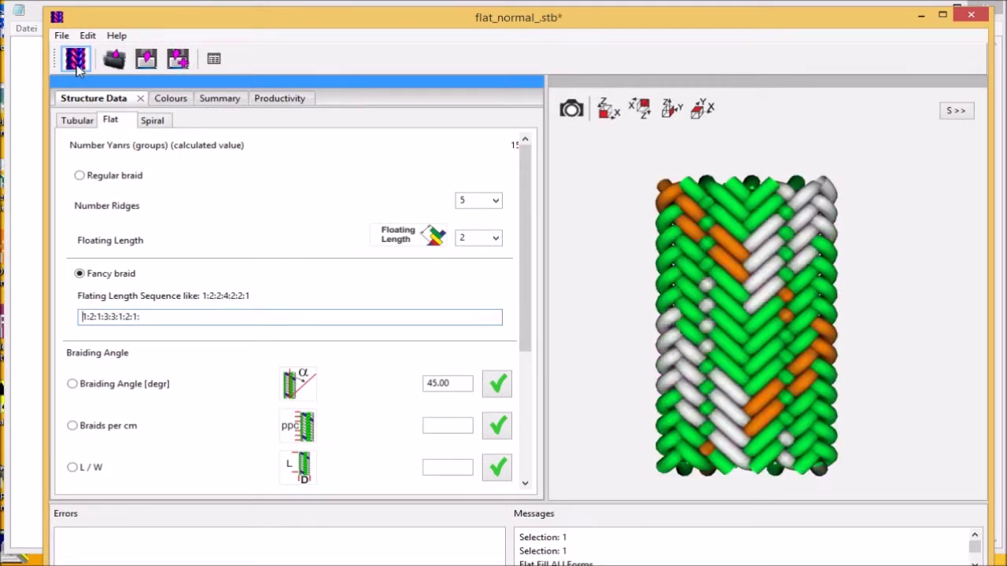
Set the fancy braid's nominal width to 7 mm and regenerate the braid.
left_click_drag(529, 265, 535, 397)
left_click_drag(462, 291, 428, 288)
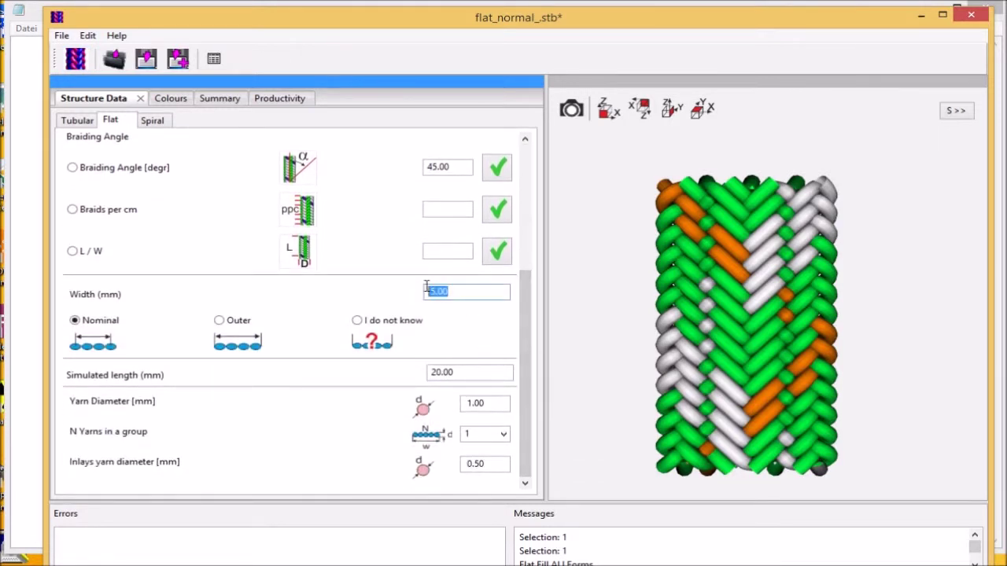
type("7")
left_click(74, 61)
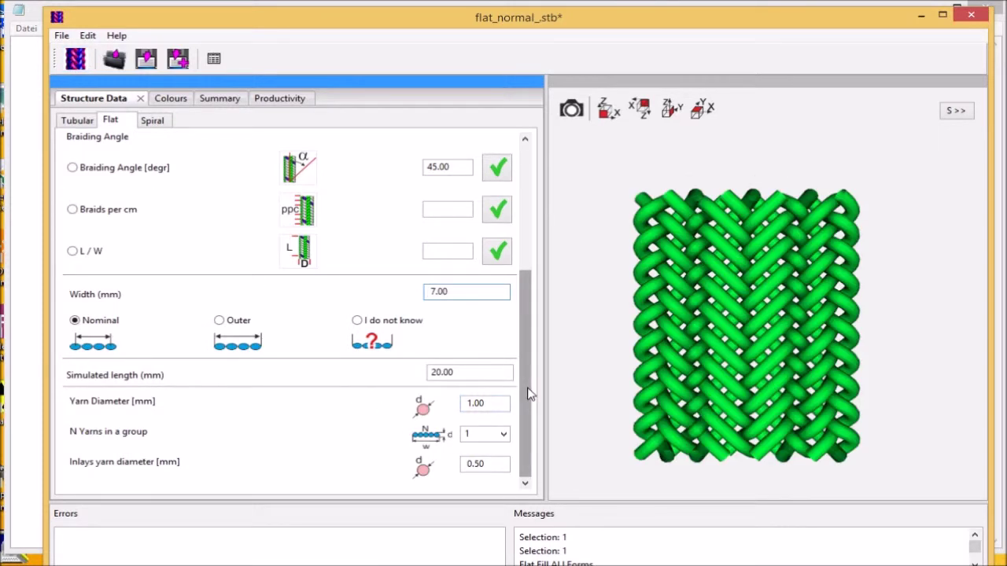
Set the inlays yarn diameter to 0 and the simulated length to 40 mm, and regenerate the braid.
double_click(485, 463)
type("0")
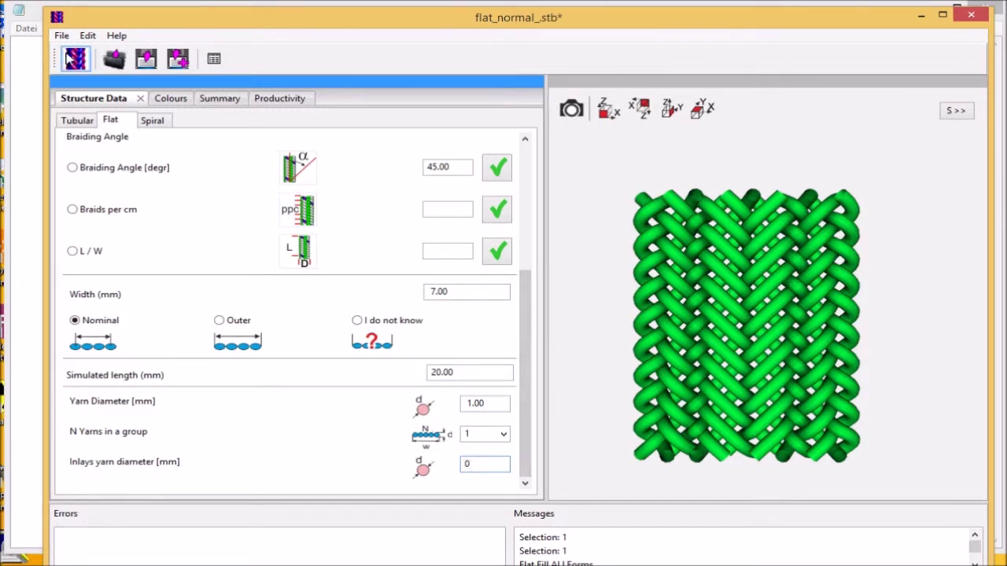
left_click_drag(460, 371, 378, 361)
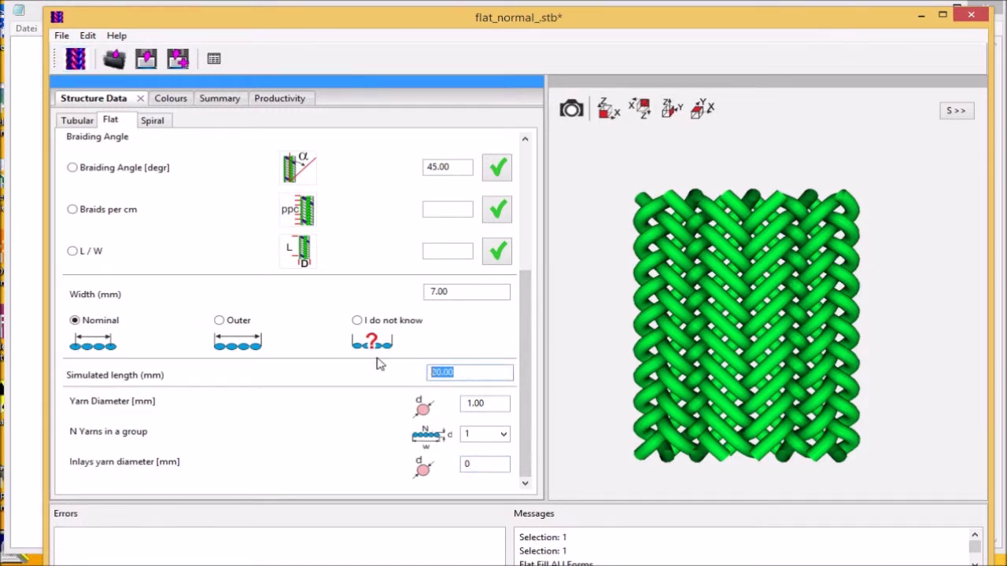
type("40")
left_click(76, 59)
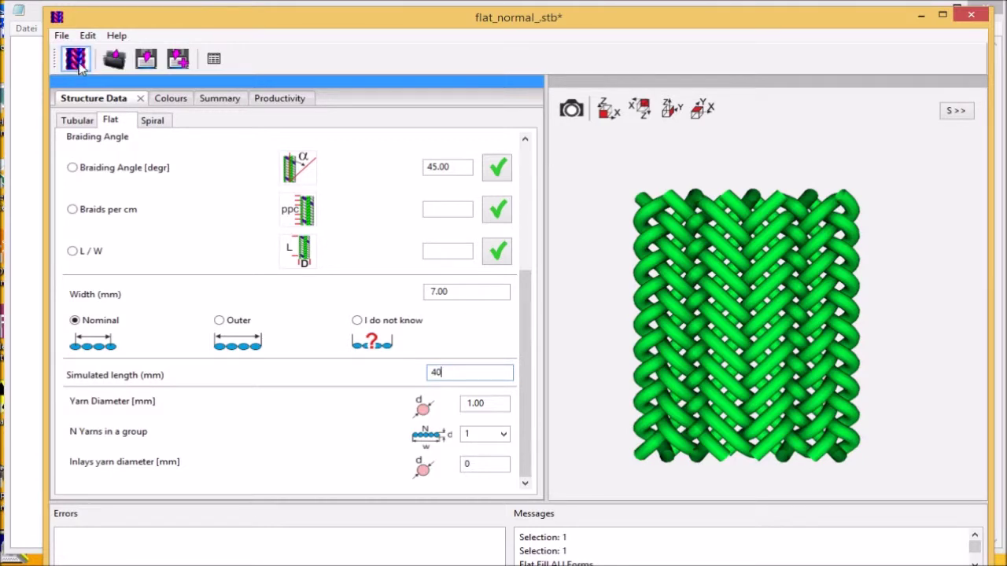
mouse_move(659, 296)
left_mouse_down()
mouse_move(661, 198)
mouse_move(650, 302)
left_mouse_up()
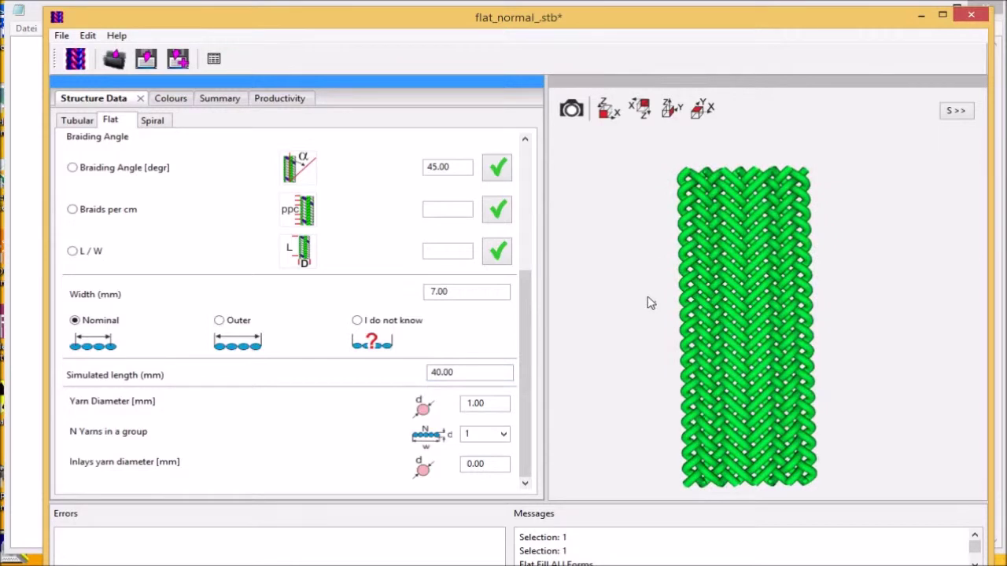
Assign orange to carriers 3 and 4 of track T1 and regenerate the braid.
left_click(185, 100)
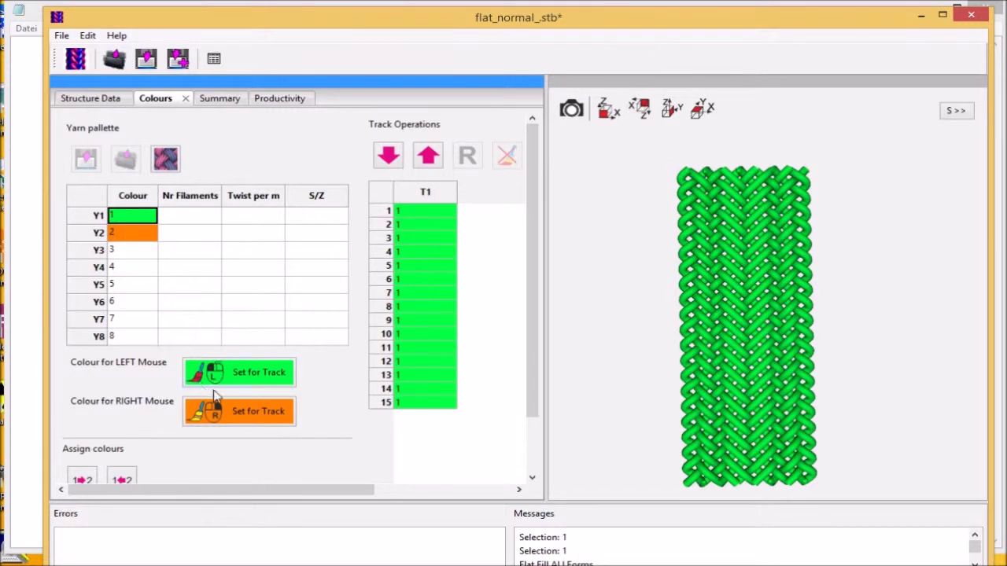
right_click(435, 236)
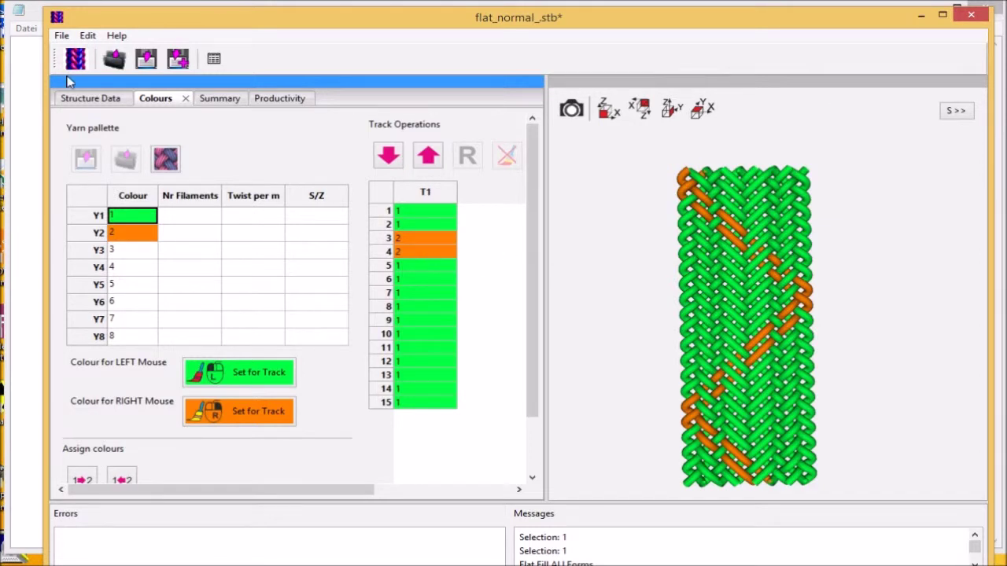
scroll(656, 366, "up", 3)
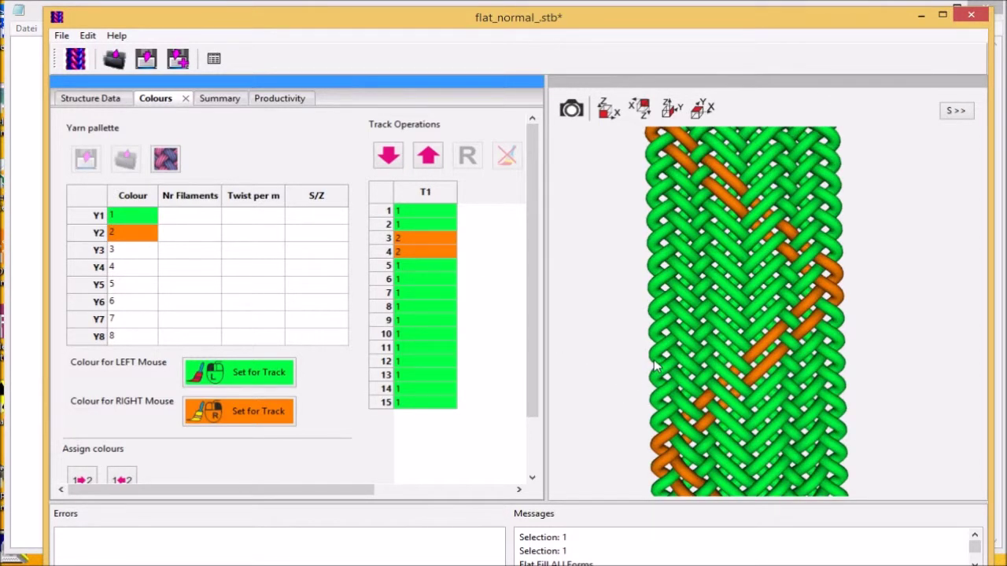
scroll(596, 306, "down", 2)
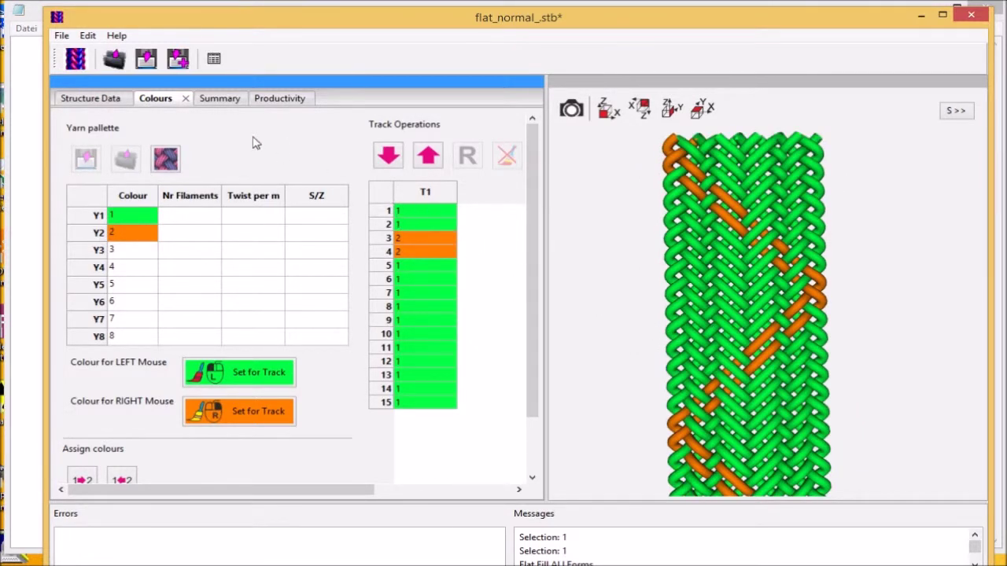
Set the number of yarns in a group to 5 and the yarn diameter to 0.2 mm, and regenerate the braid.
left_click(98, 99)
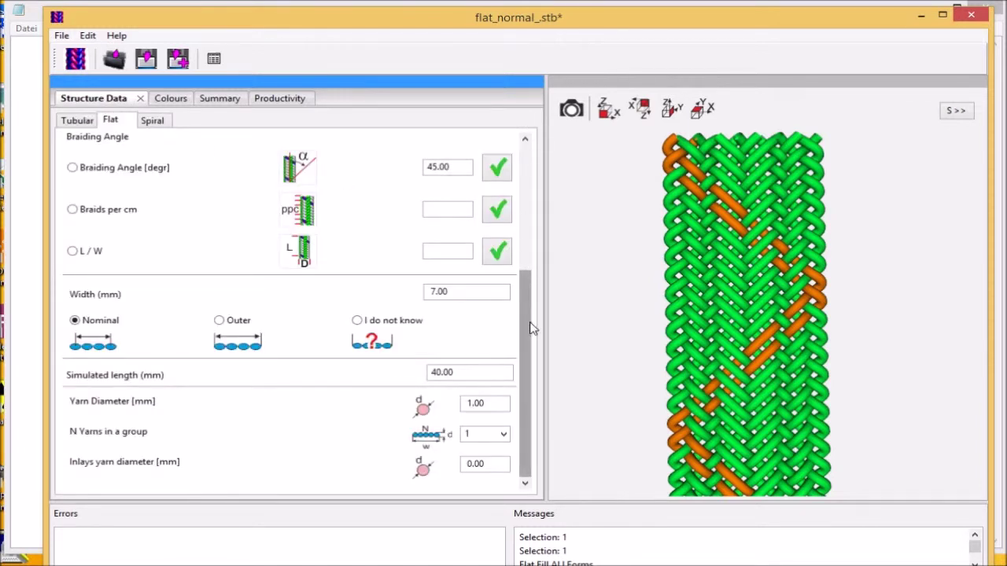
double_click(472, 433)
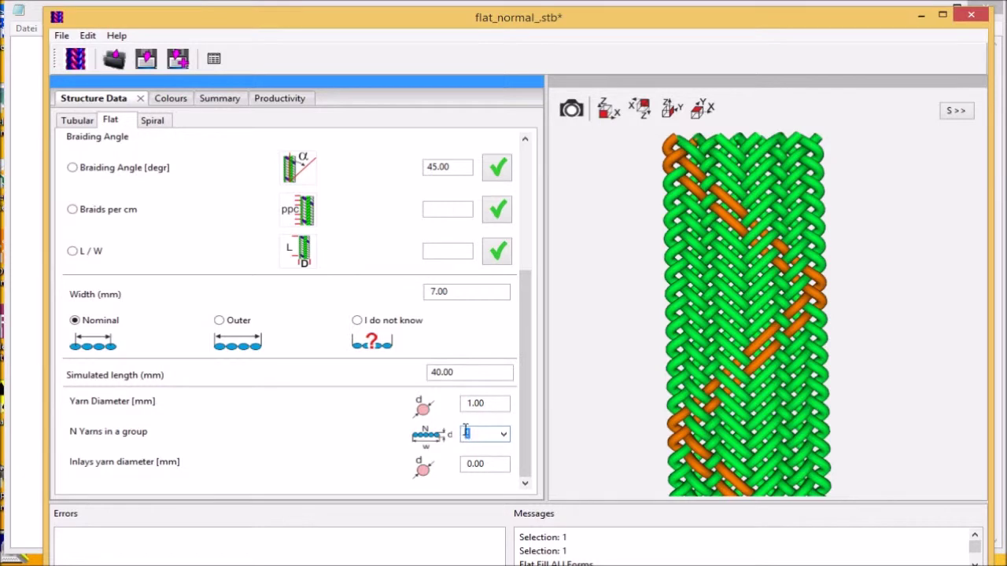
left_click(163, 100)
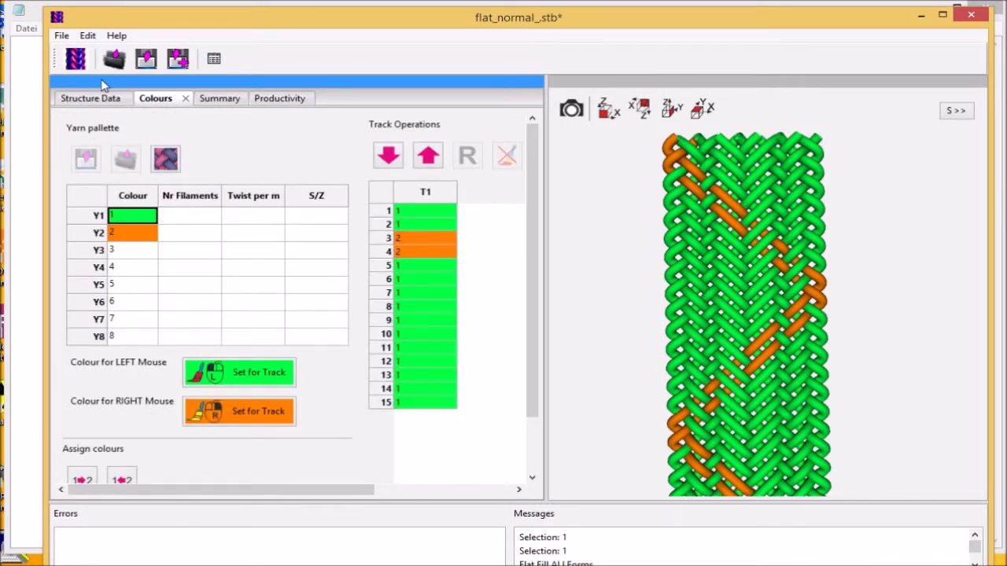
left_click(105, 100)
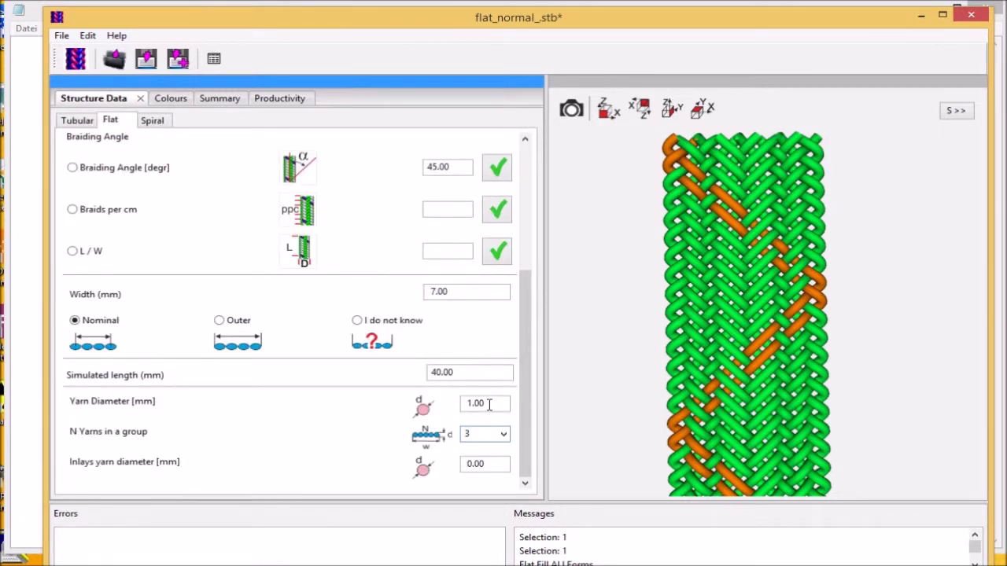
key("BackSpace")
type("5")
left_click_drag(489, 402, 453, 403)
type("0,2")
left_click(85, 63)
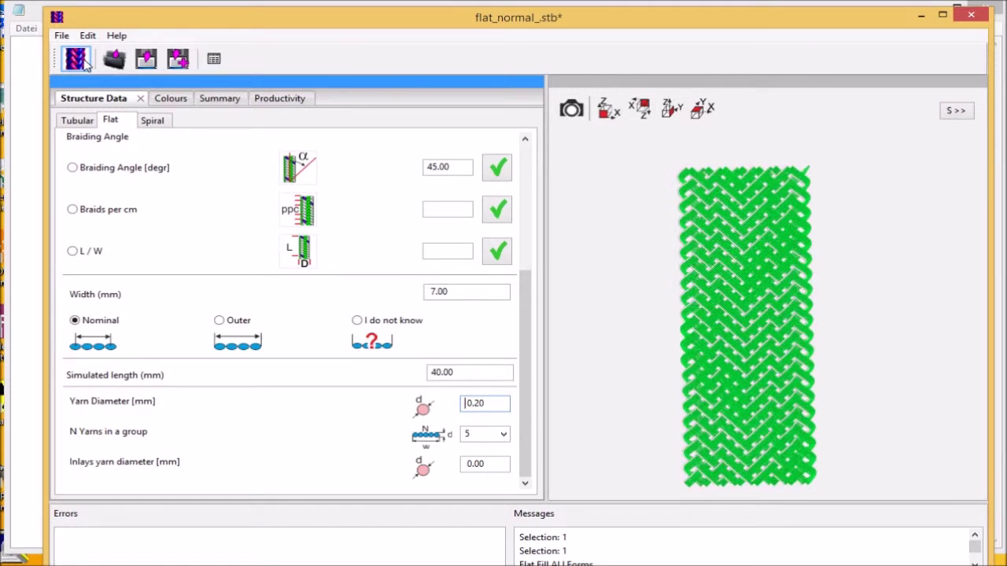
Assign orange to yarns 49 to 52 of track T1 and regenerate the braid.
left_click(173, 101)
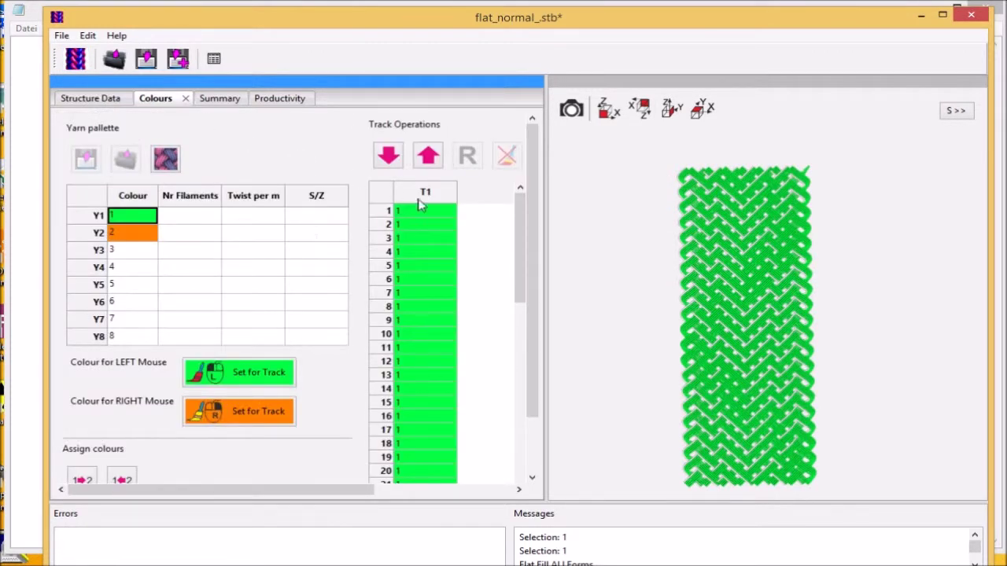
left_click_drag(522, 225, 521, 428)
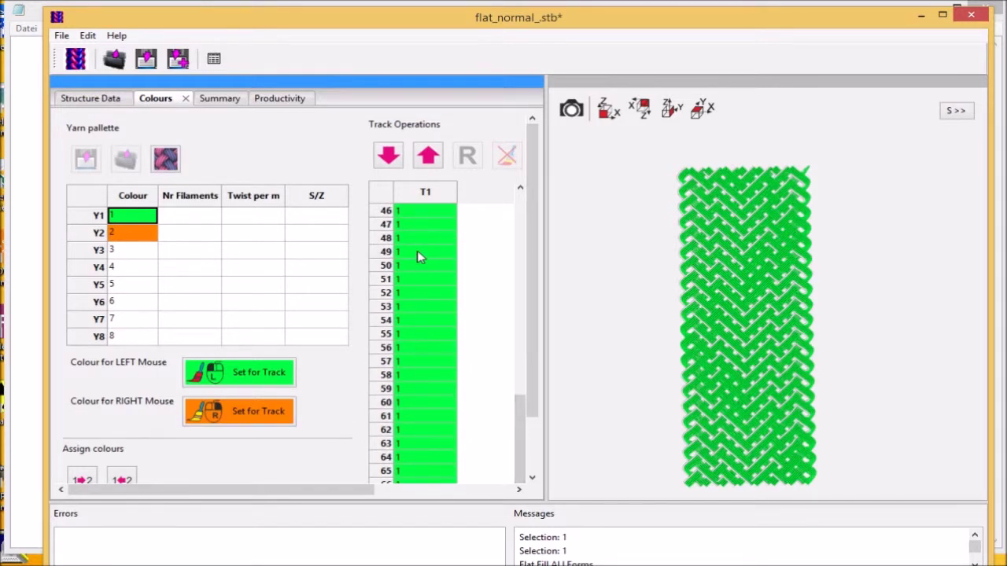
right_click_drag(417, 280, 412, 292)
left_click(81, 62)
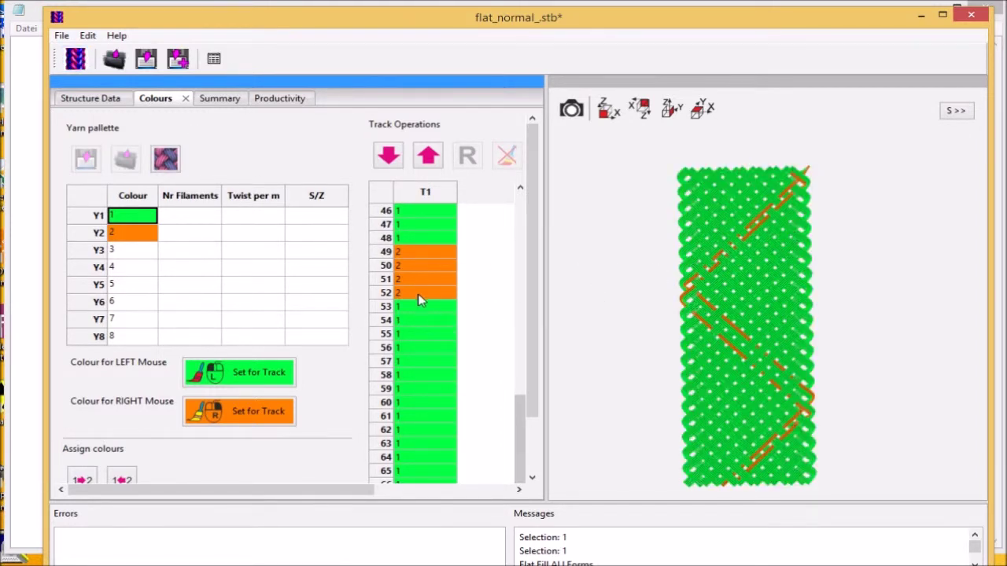
Turn yarns 51 and 52 of track T1 green, colour 47 and 48 orange, and regenerate the braid.
scroll(420, 298, "down", 2)
left_click_drag(419, 236, 414, 221)
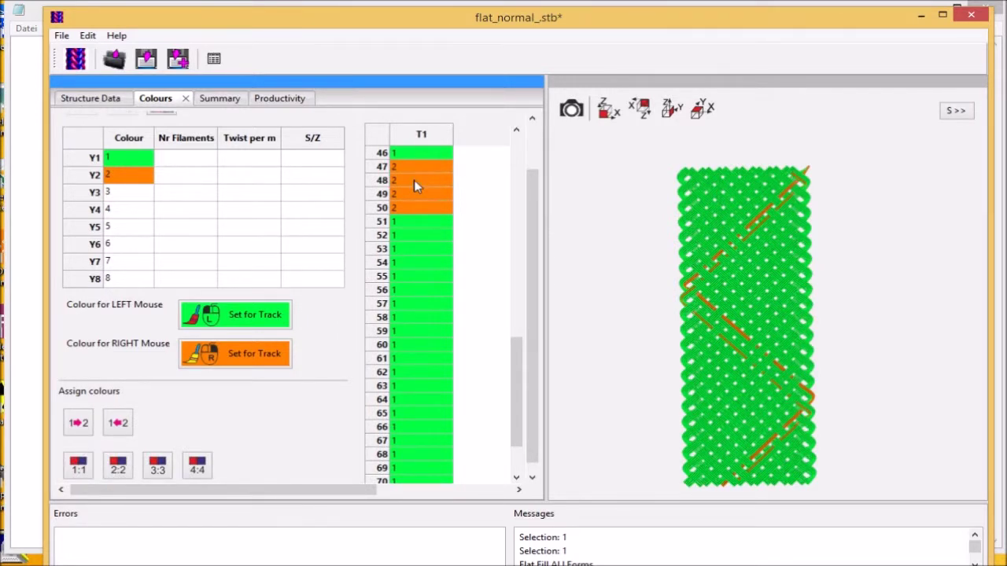
left_click(81, 65)
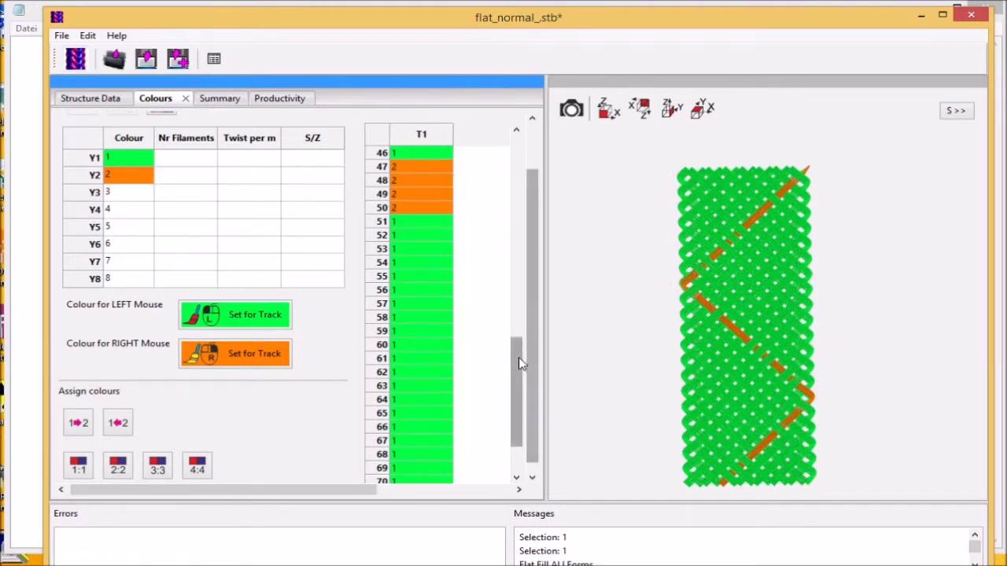
Add yarn 46 to the orange yarns of track T1, regenerate the braid and inspect the coloured group closely.
left_click_drag(517, 355, 505, 326)
right_click(413, 229)
left_click(79, 63)
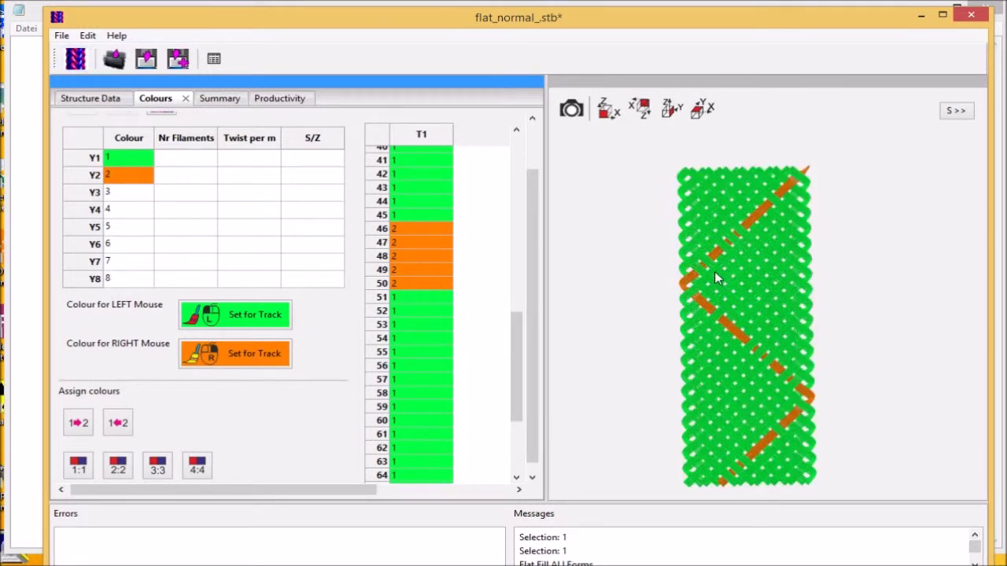
scroll(714, 277, "up", 2)
scroll(696, 284, "up", 2)
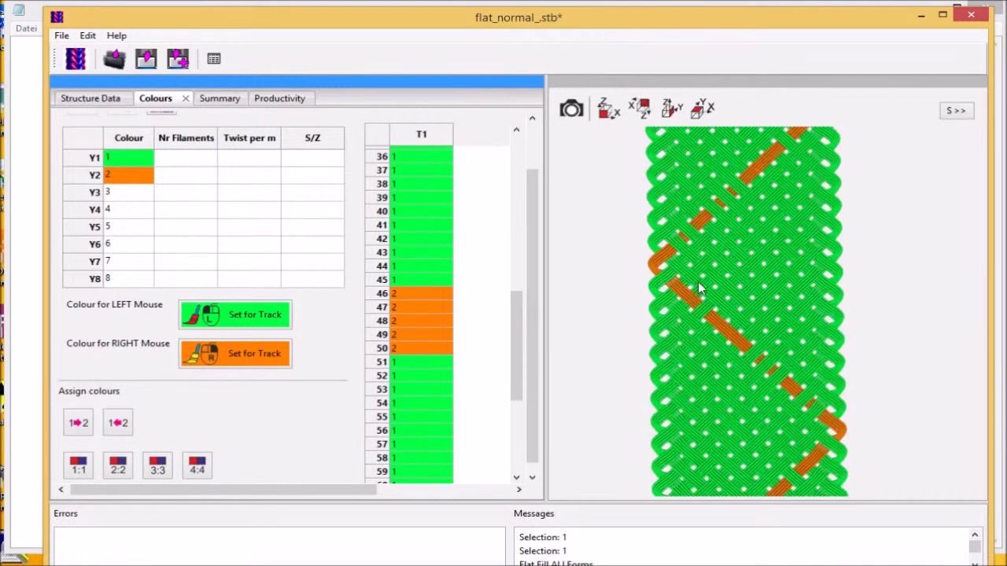
scroll(684, 239, "up", 1)
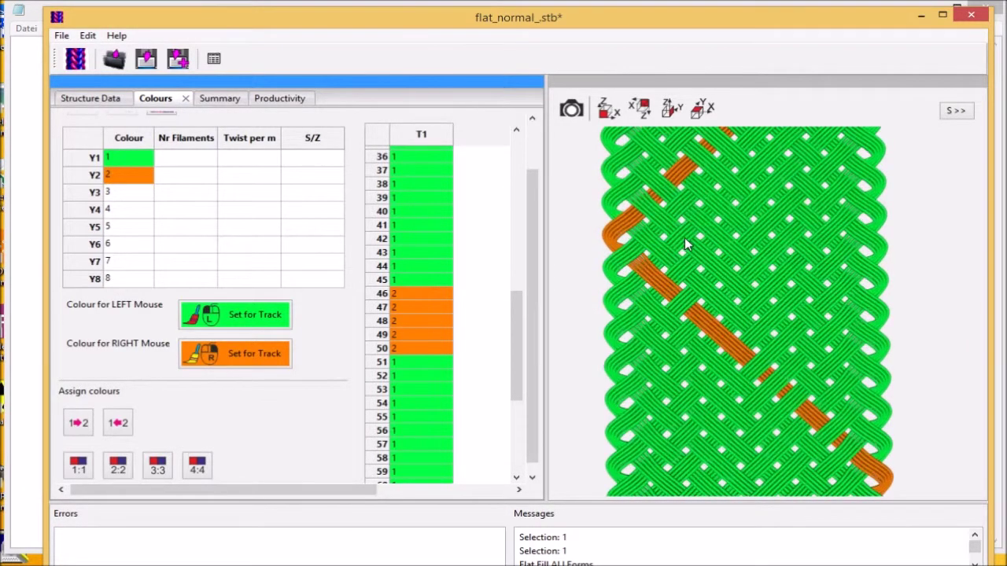
scroll(687, 262, "up", 2)
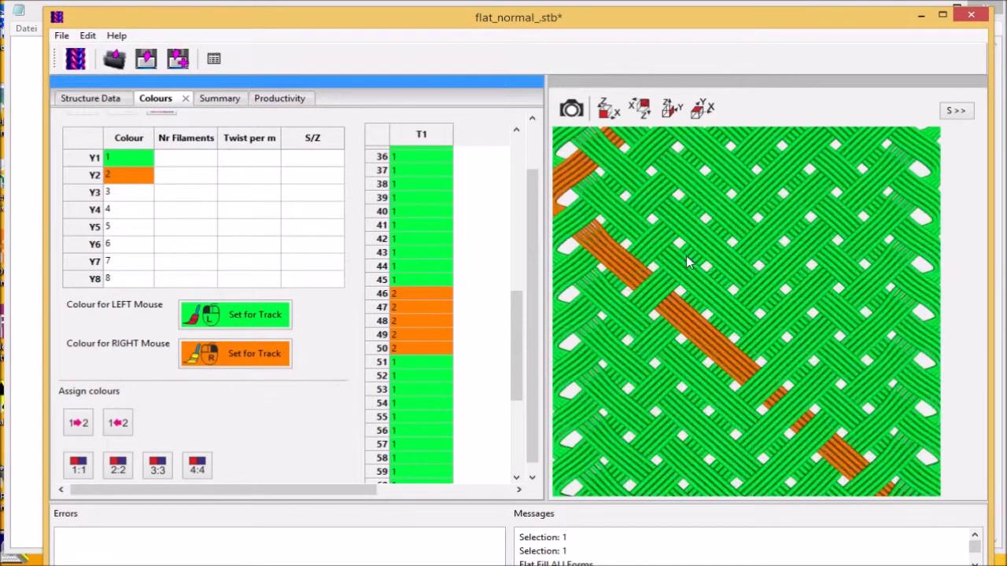
scroll(687, 262, "down", 2)
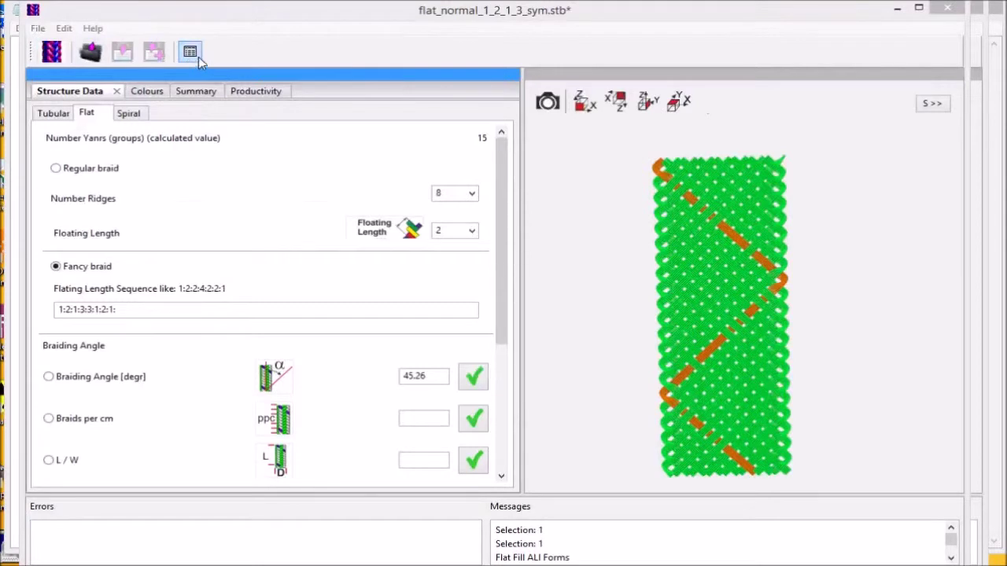
Generate the fancy braid's summary and examine its braid parameters and minimal machine data.
left_click(195, 58)
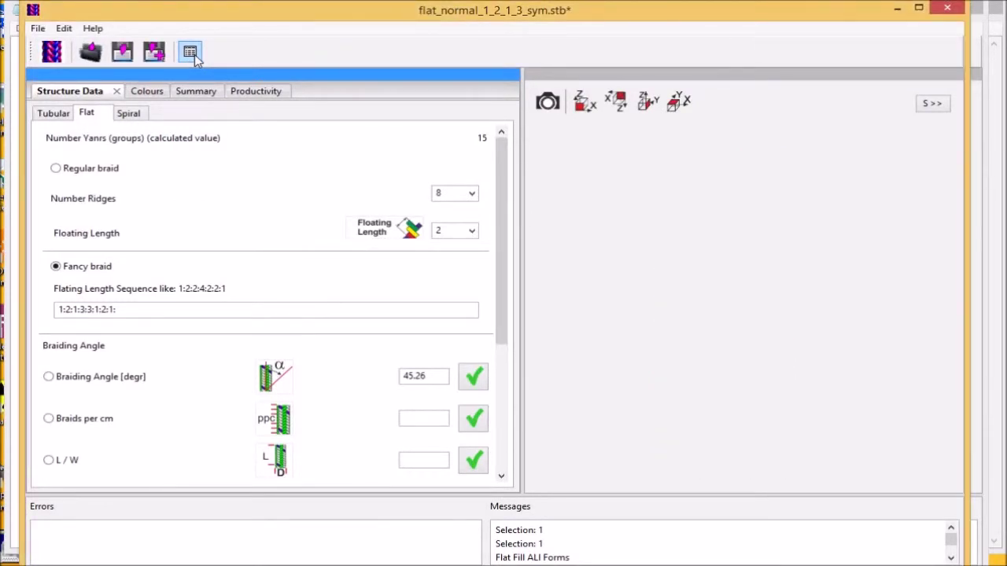
left_click(191, 55)
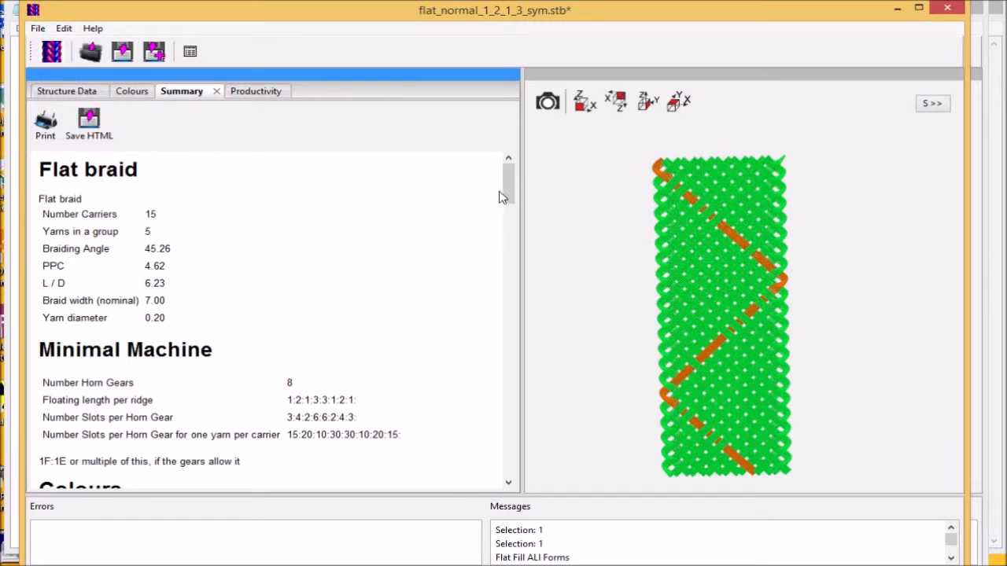
mouse_move(506, 187)
left_mouse_down()
mouse_move(519, 281)
mouse_move(508, 472)
mouse_move(507, 182)
left_mouse_up()
Set the horn gear speed to 125 rpm in the productivity data and review the yarn, bobbin, winding and braiding machine values.
left_click(259, 92)
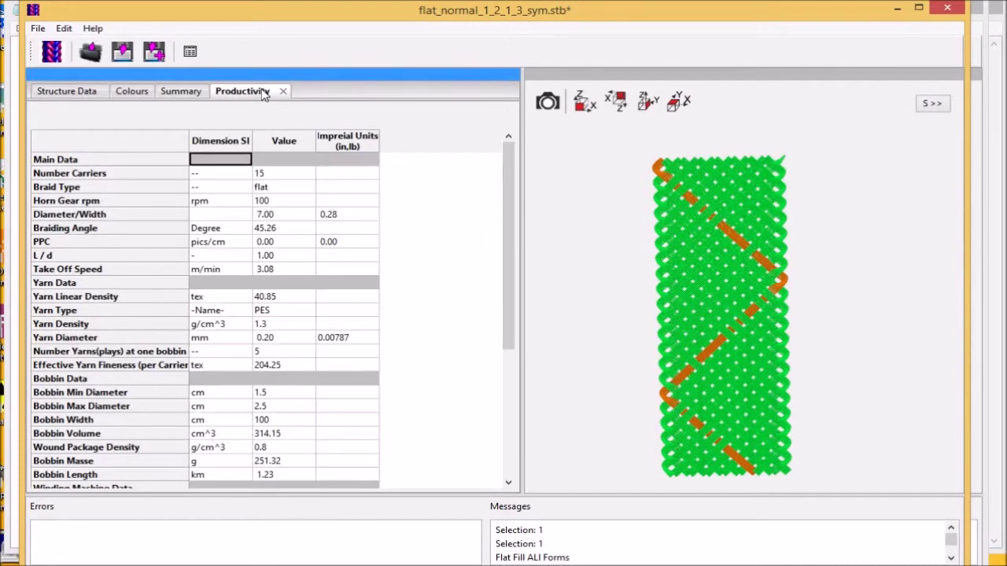
left_click(276, 204)
type("125")
key("Return")
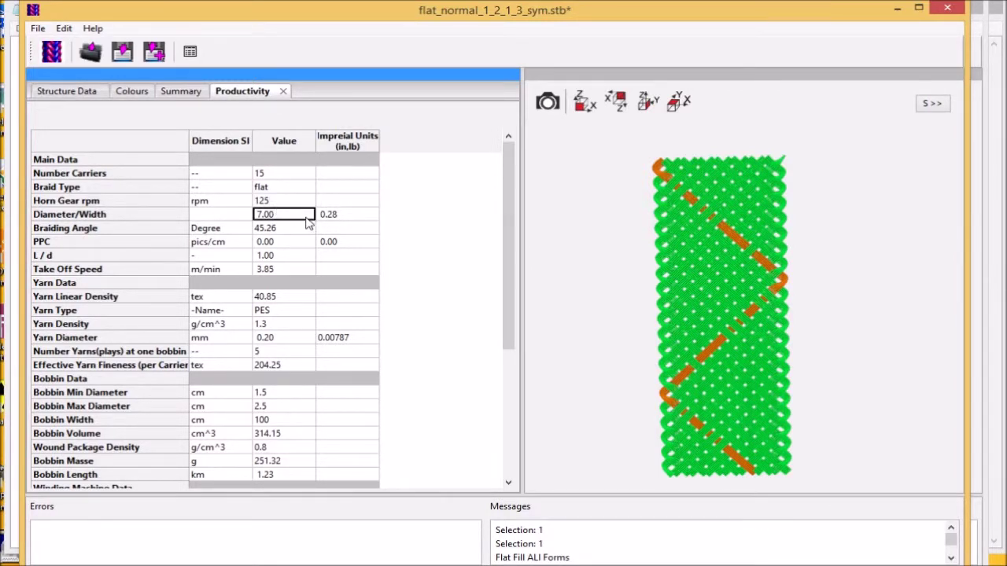
scroll(276, 290, "down", 2)
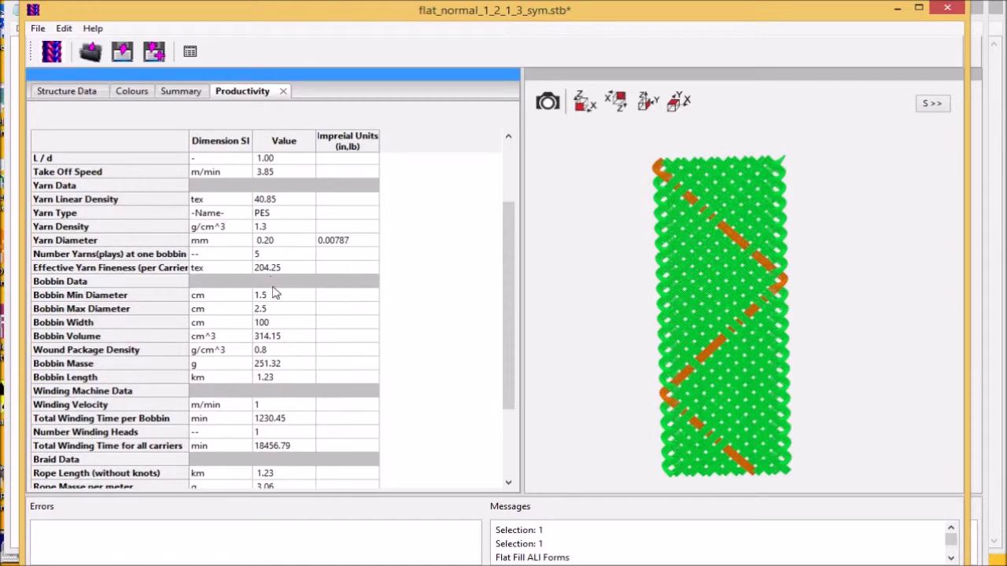
scroll(303, 316, "down", 3)
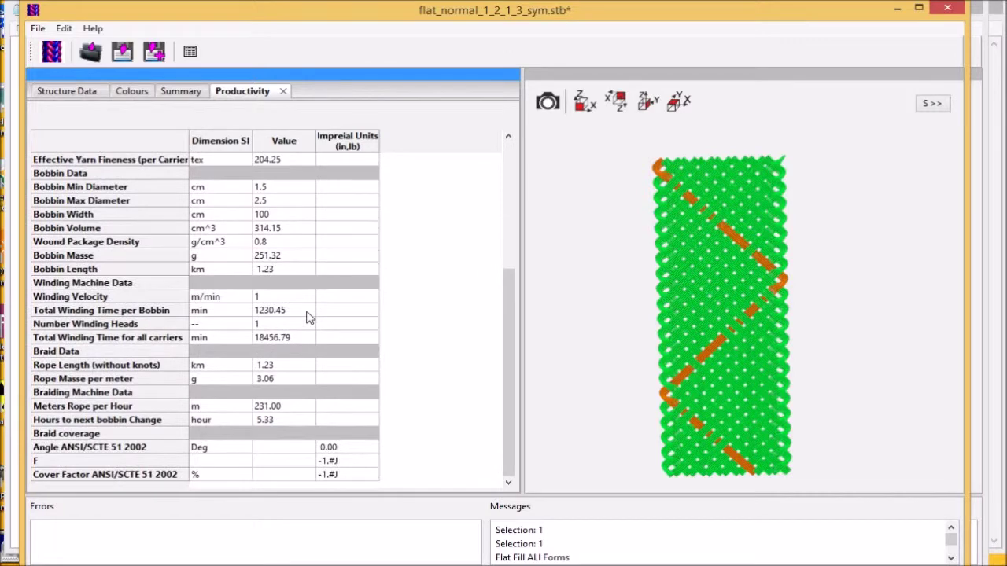
scroll(307, 316, "up", 5)
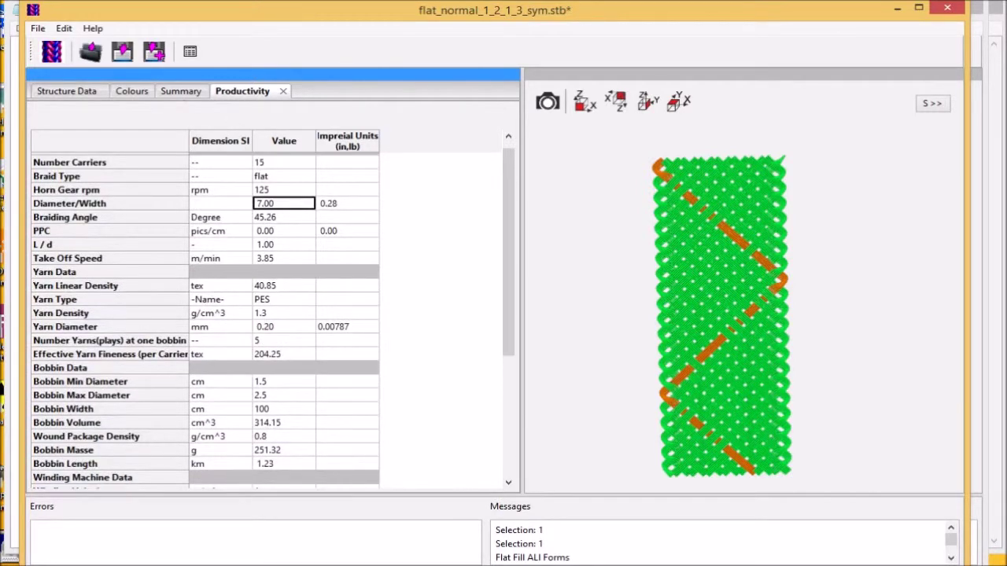